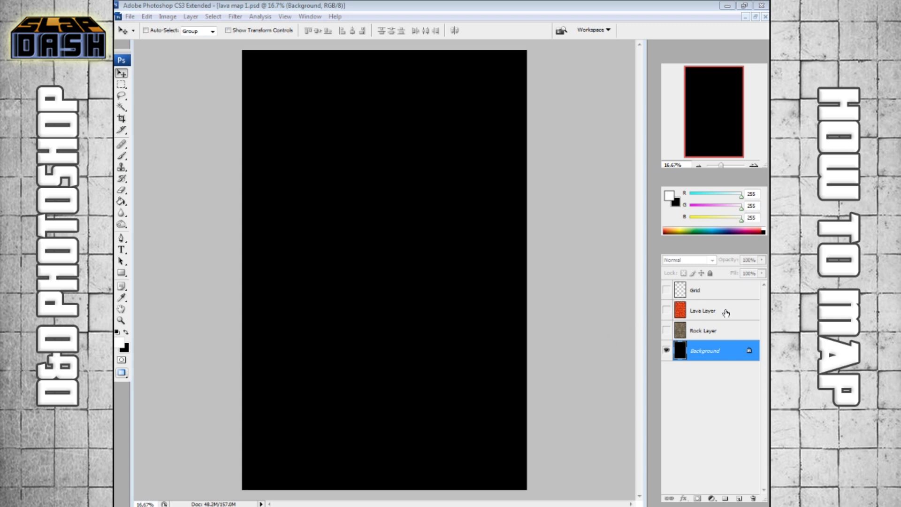
- Preview the Rock, Lava, Background and Grid layers, ending with only Rock Layer visible
left_click(667, 332)
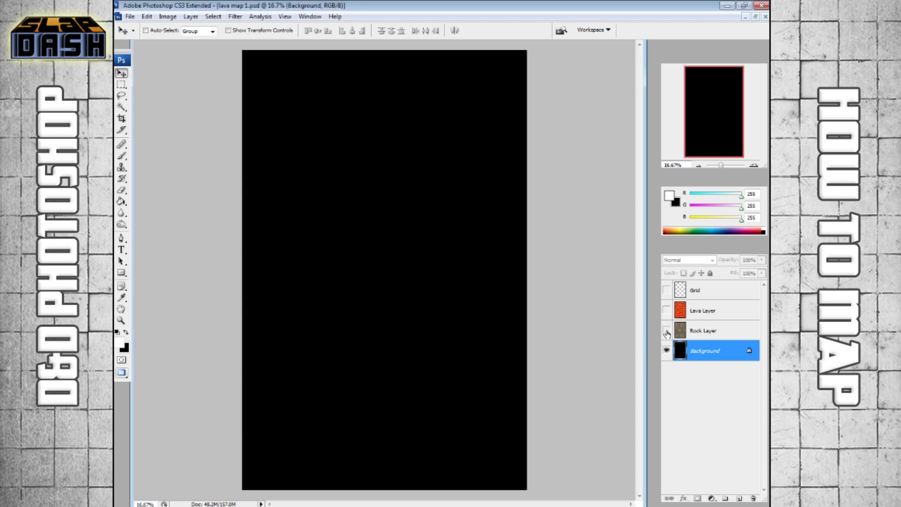
left_click(667, 332)
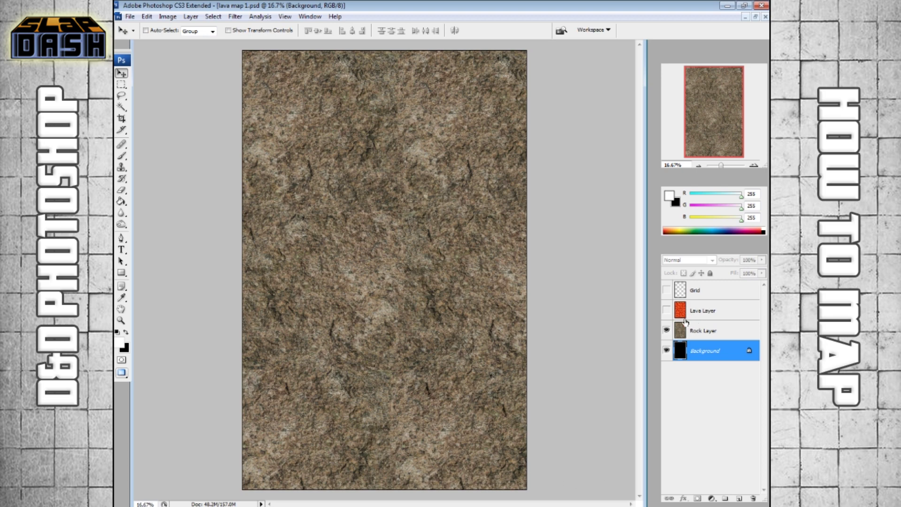
left_click(666, 311)
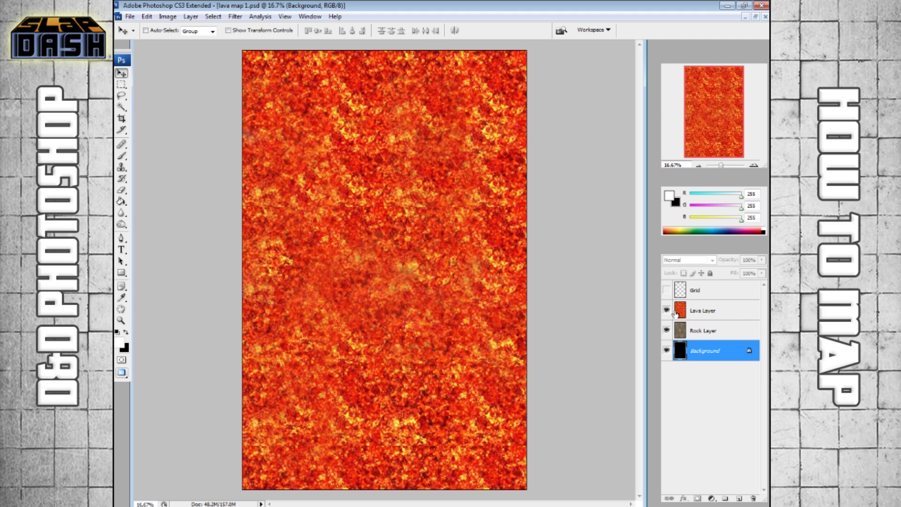
left_click(667, 309)
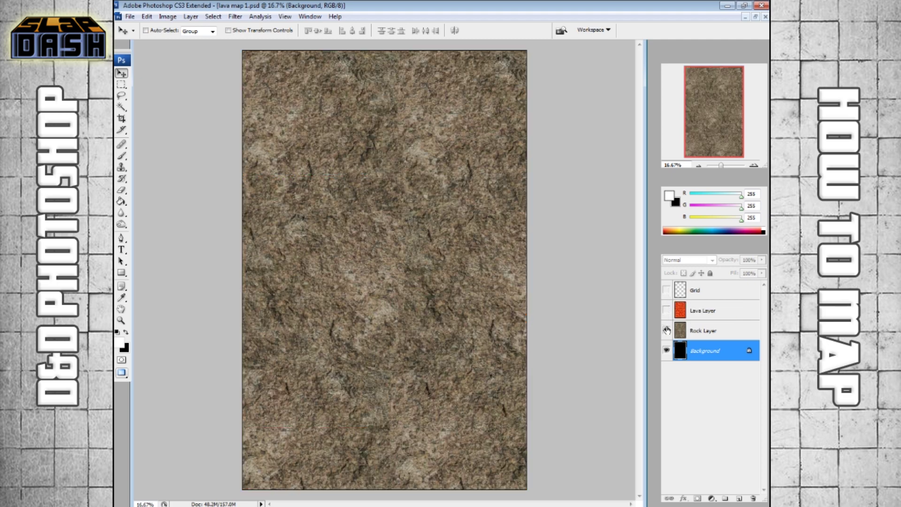
left_click(666, 330)
left_click(666, 350)
left_click(666, 290)
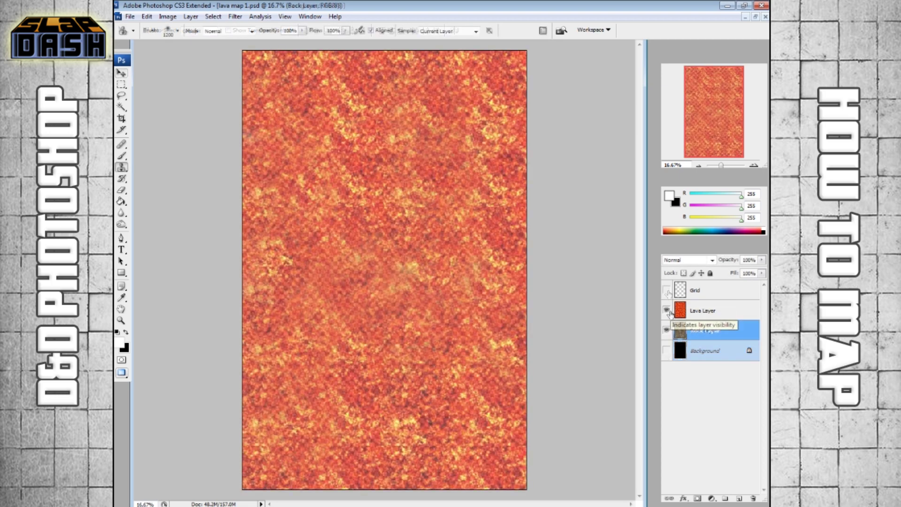
left_click(666, 310)
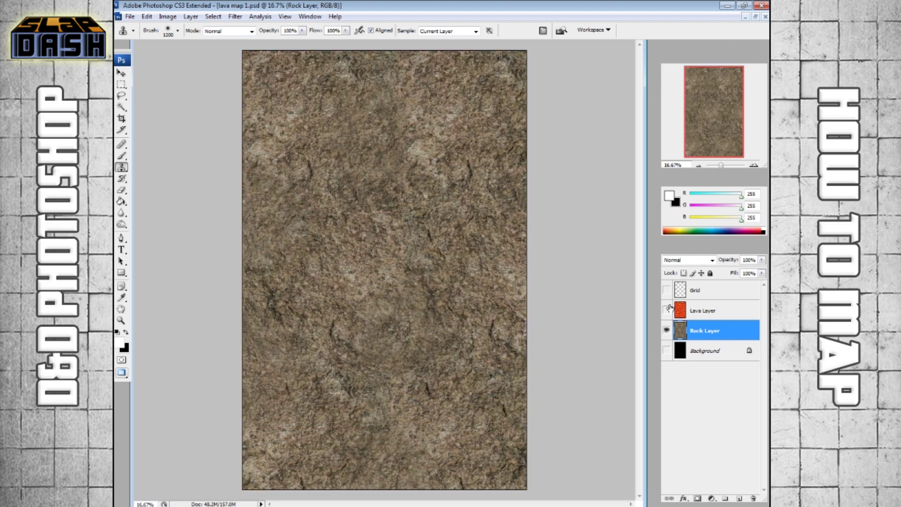
- Apply Brightness/Contrast of -55 brightness and +25 contrast to the Rock Layer
left_click(165, 18)
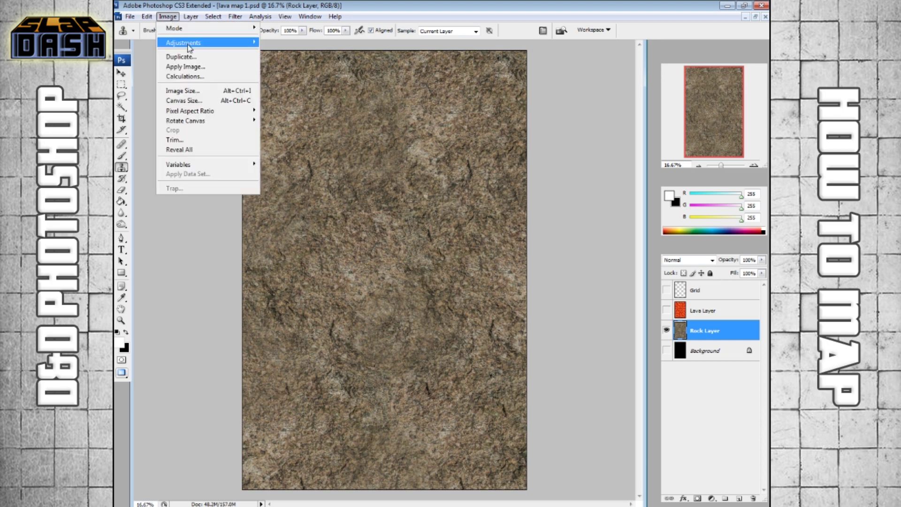
mouse_move(189, 47)
left_click(295, 101)
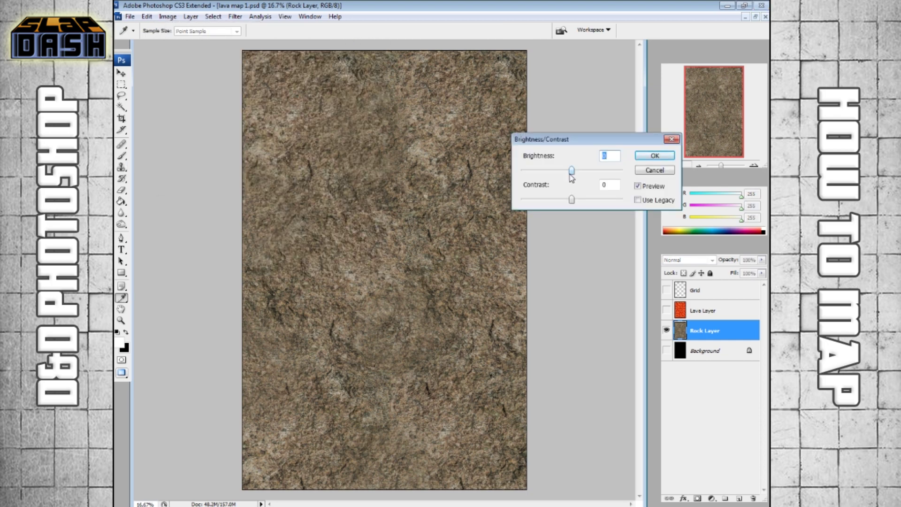
left_click_drag(572, 173, 554, 174)
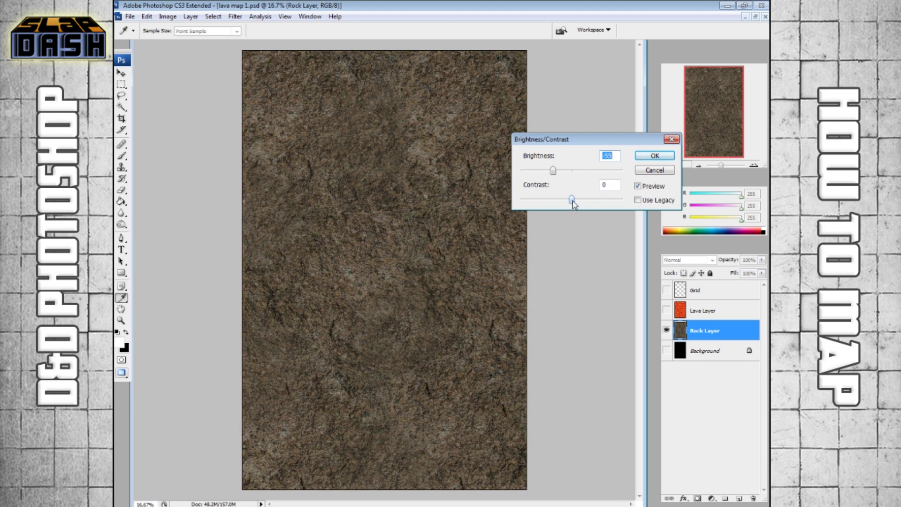
left_click_drag(573, 200, 586, 202)
left_click(654, 156)
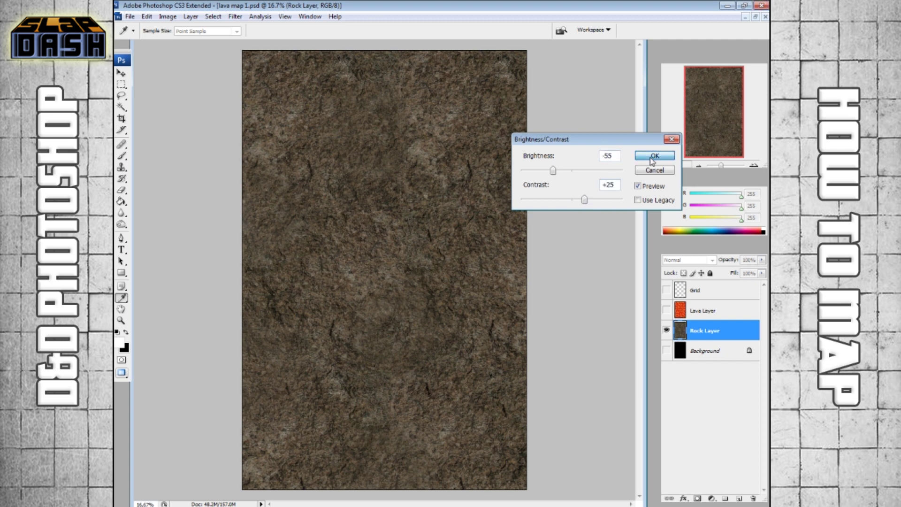
left_click(168, 17)
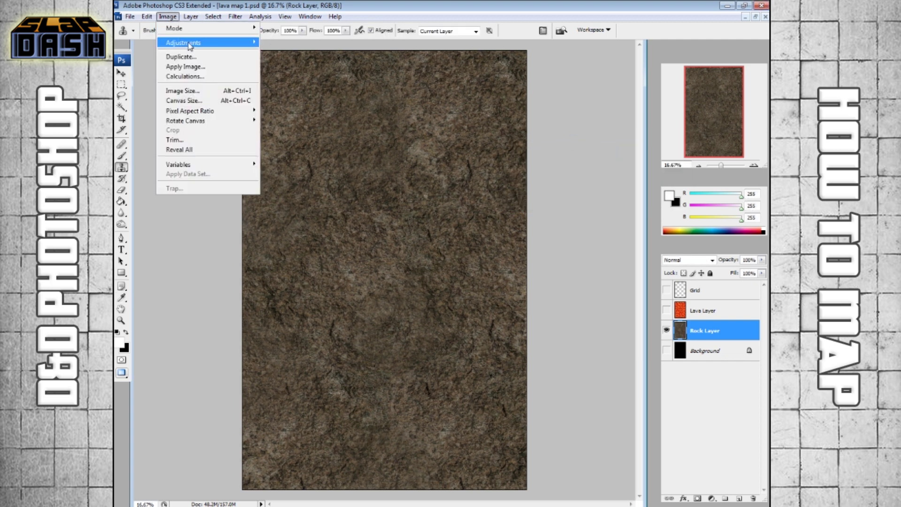
- Tint the rock green in Color Balance midtones and shadows (cyan -6), then hide Rock Layer
mouse_move(187, 43)
left_click(301, 94)
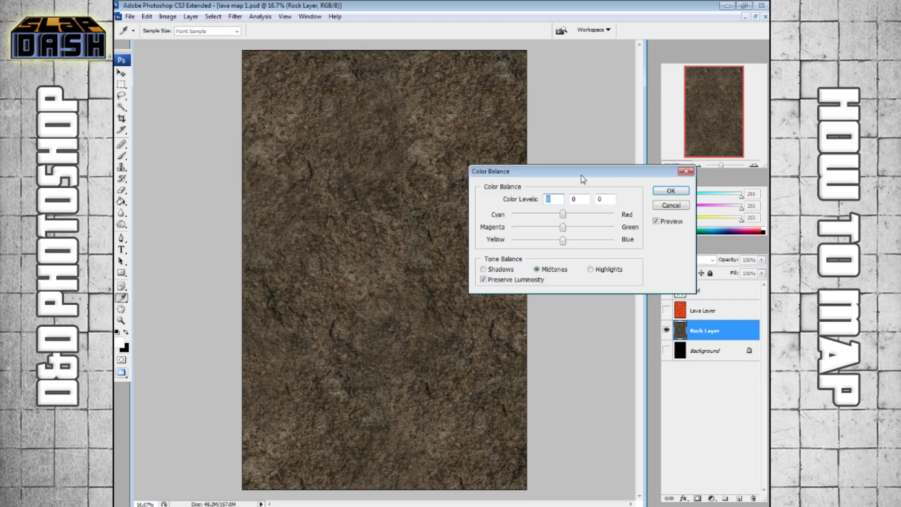
mouse_move(564, 229)
left_mouse_down()
mouse_move(577, 231)
mouse_move(549, 214)
mouse_move(571, 229)
mouse_move(557, 216)
left_mouse_up()
left_click(484, 269)
mouse_move(565, 229)
left_mouse_down()
mouse_move(573, 233)
mouse_move(557, 215)
left_mouse_up()
left_click(568, 228)
left_click_drag(557, 214, 559, 214)
left_click(671, 191)
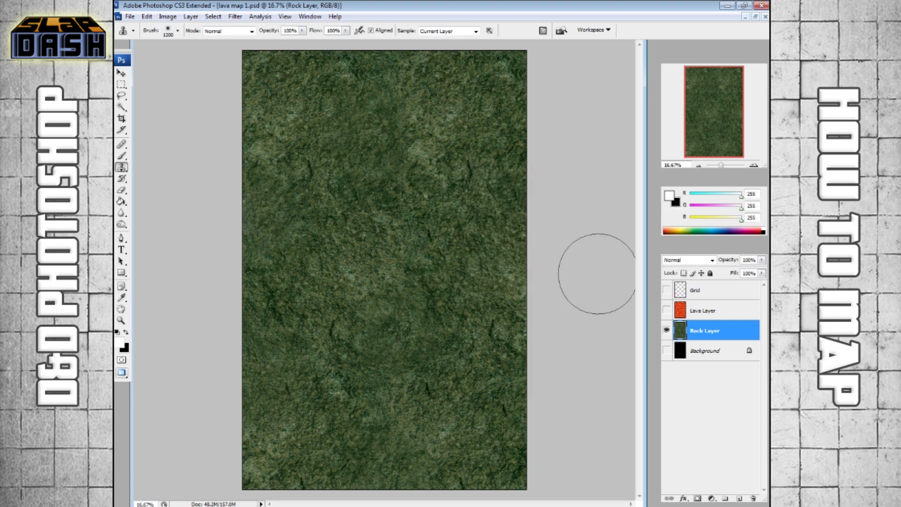
left_click(666, 330)
- Show and select Lava Layer, then apply Brightness +15 and Contrast +25
left_click(667, 310)
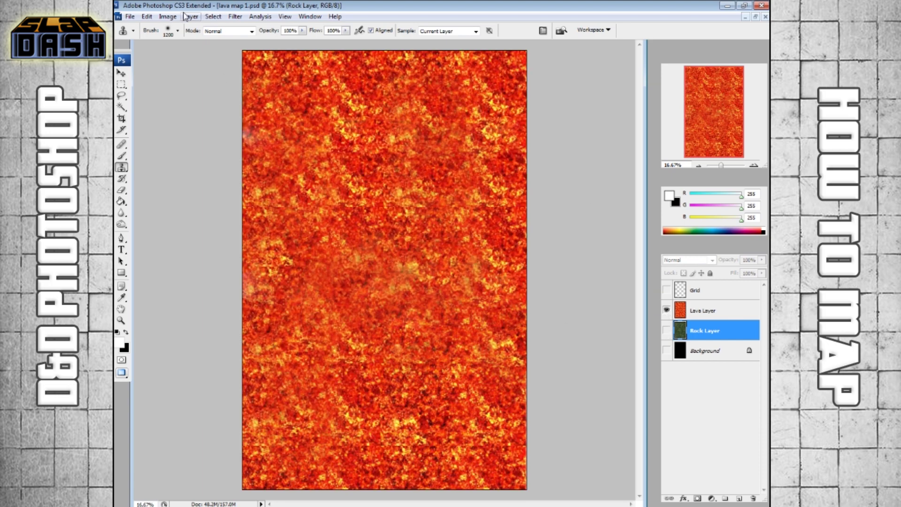
left_click(169, 18)
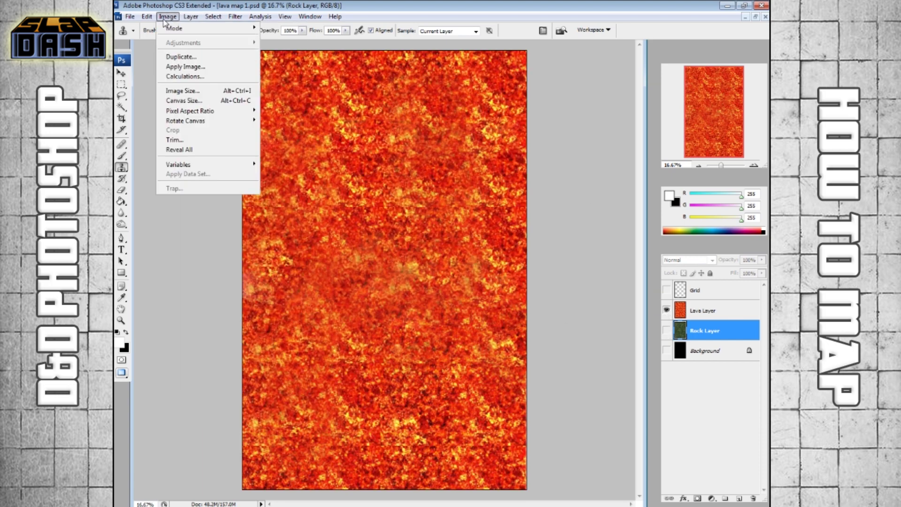
left_click(163, 21)
left_click(722, 310)
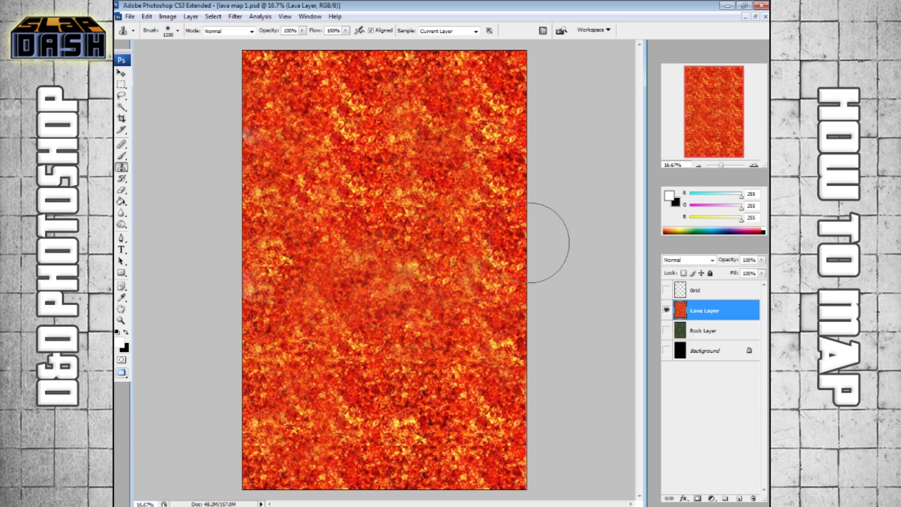
left_click(175, 20)
mouse_move(197, 45)
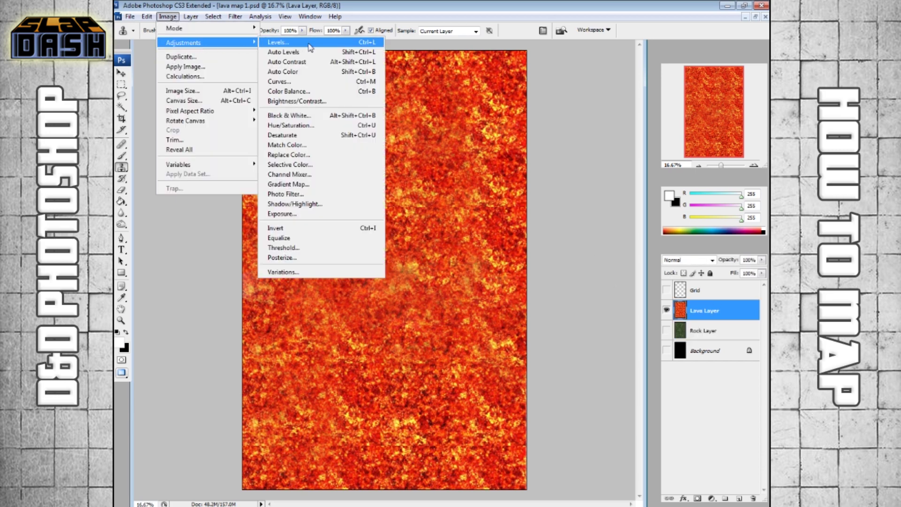
left_click(301, 102)
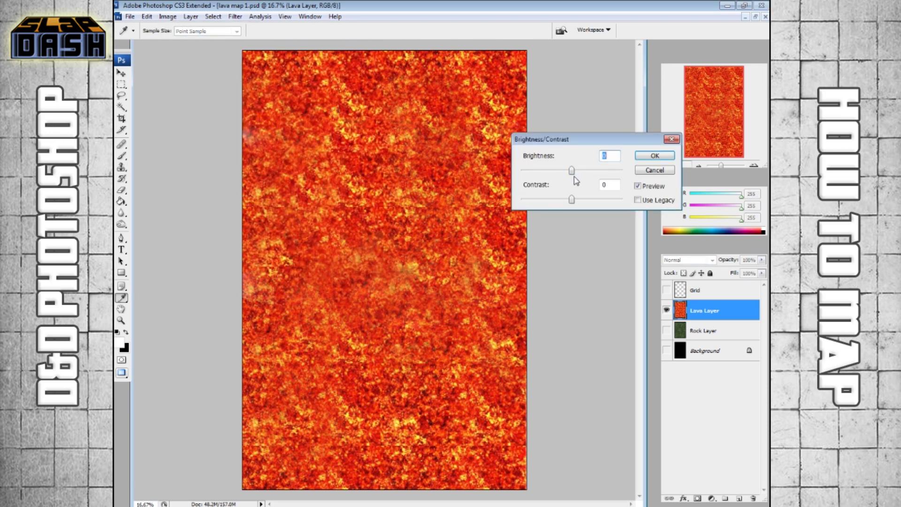
left_click_drag(571, 171, 585, 201)
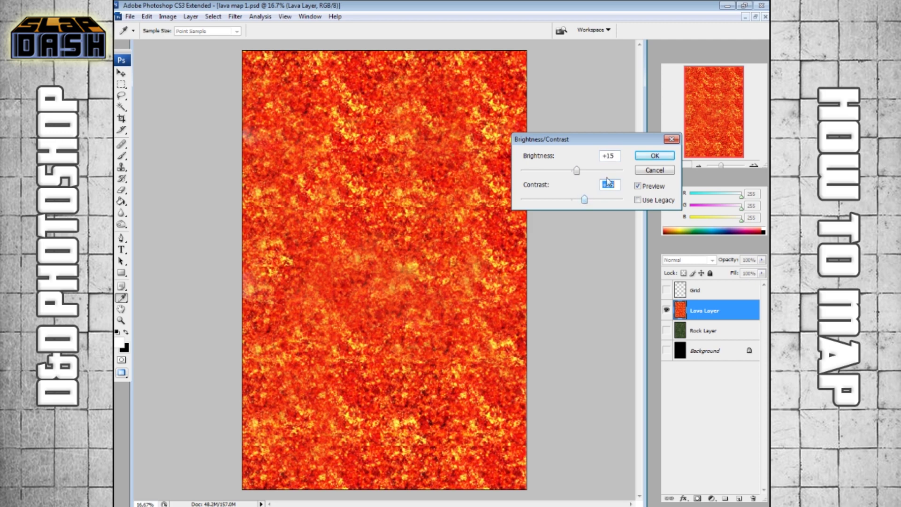
left_click(654, 156)
- Switch to Clone Stamp, show Rock Layer and drag it above the Lava Layer
key("s")
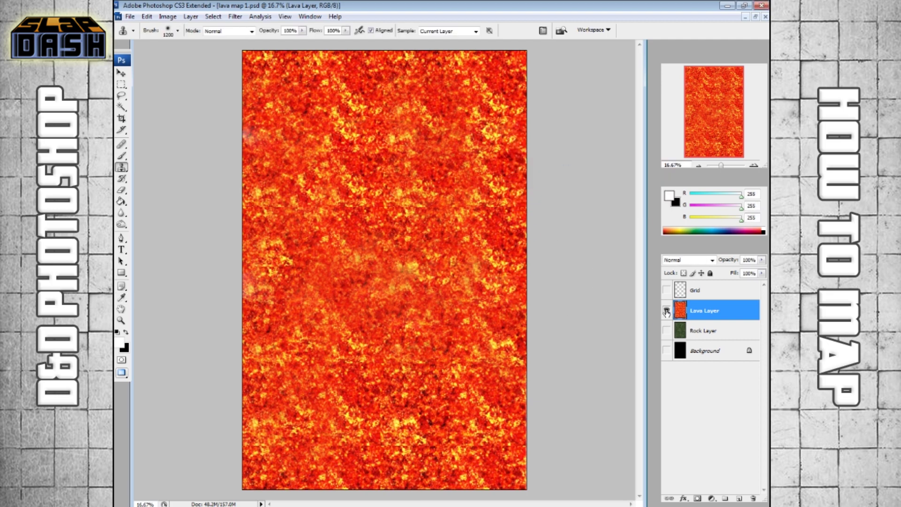
left_click(666, 331)
left_click_drag(708, 337, 708, 304)
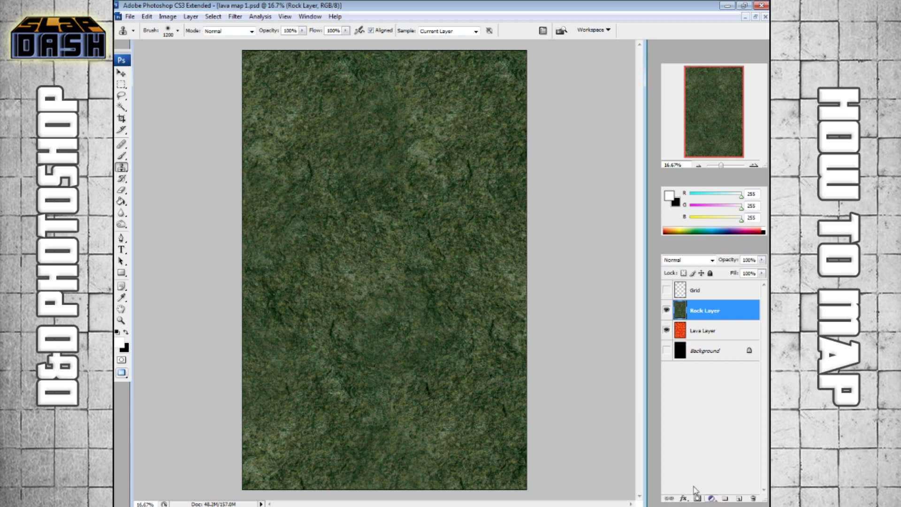
- Add a new layer, set the Brush to size 150, and name the layer 'River Drawing'
left_click(739, 499)
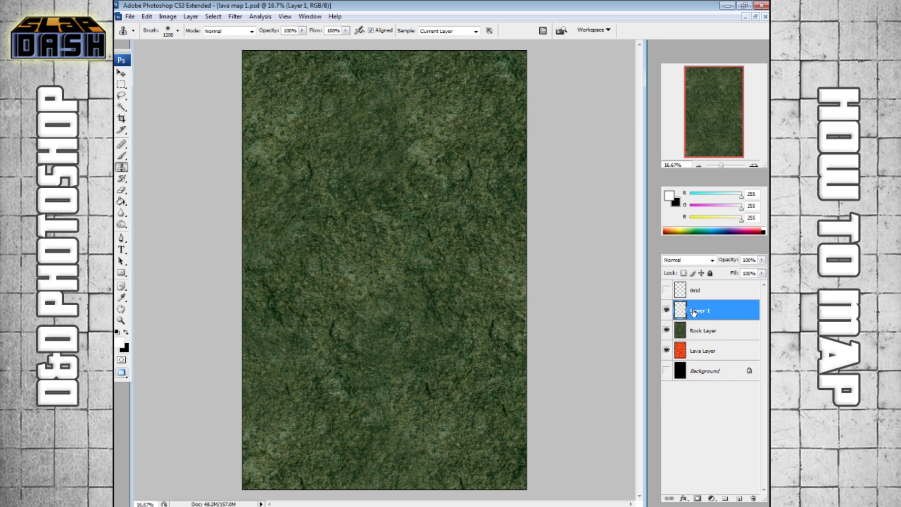
left_click(122, 156)
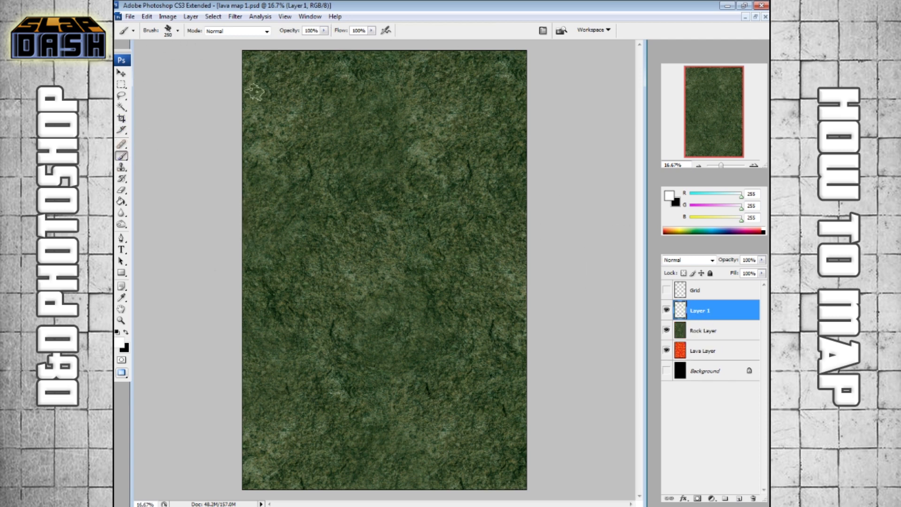
key("bracketleft")
key("bracketleft")
key("bracketleft")
key("bracketleft")
key("bracketleft")
double_click(706, 311)
type("River Drawing")
key("Return")
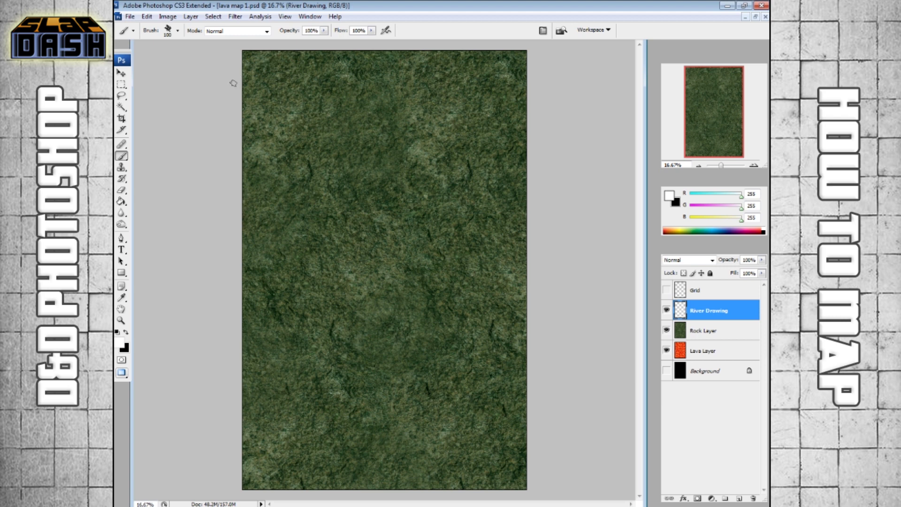
- Paint white double-line river outlines and a branch to the top edge on River Drawing
mouse_move(242, 89)
left_mouse_down()
mouse_move(285, 142)
mouse_move(295, 183)
mouse_move(286, 227)
mouse_move(236, 292)
left_mouse_up()
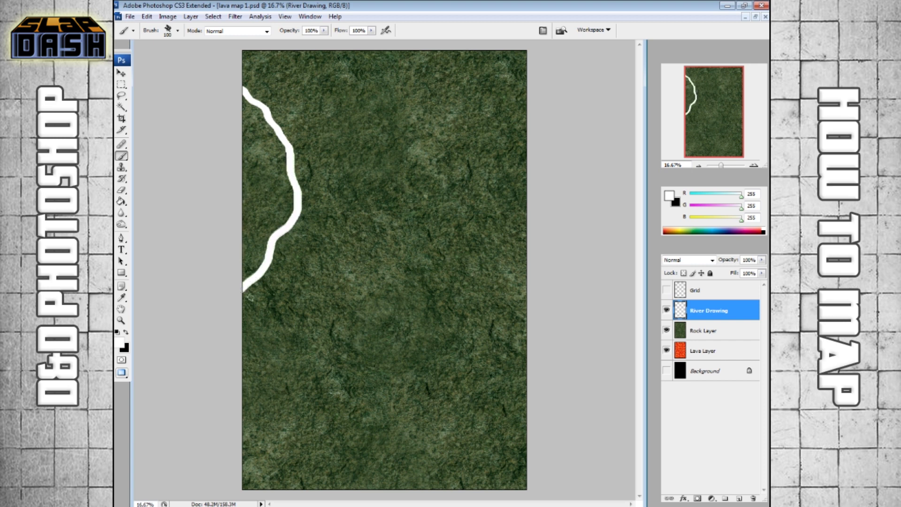
mouse_move(294, 50)
left_mouse_down()
mouse_move(323, 162)
mouse_move(358, 186)
mouse_move(412, 177)
mouse_move(488, 194)
mouse_move(533, 186)
mouse_move(532, 201)
mouse_move(455, 206)
mouse_move(413, 196)
mouse_move(361, 217)
mouse_move(365, 232)
mouse_move(434, 289)
mouse_move(541, 321)
mouse_move(533, 354)
mouse_move(430, 315)
mouse_move(362, 271)
mouse_move(349, 287)
mouse_move(352, 329)
mouse_move(324, 389)
mouse_move(340, 495)
mouse_move(317, 490)
mouse_move(304, 446)
mouse_move(306, 405)
mouse_move(336, 305)
mouse_move(329, 280)
mouse_move(285, 287)
mouse_move(226, 403)
left_mouse_up()
left_click_drag(304, 92, 319, 45)
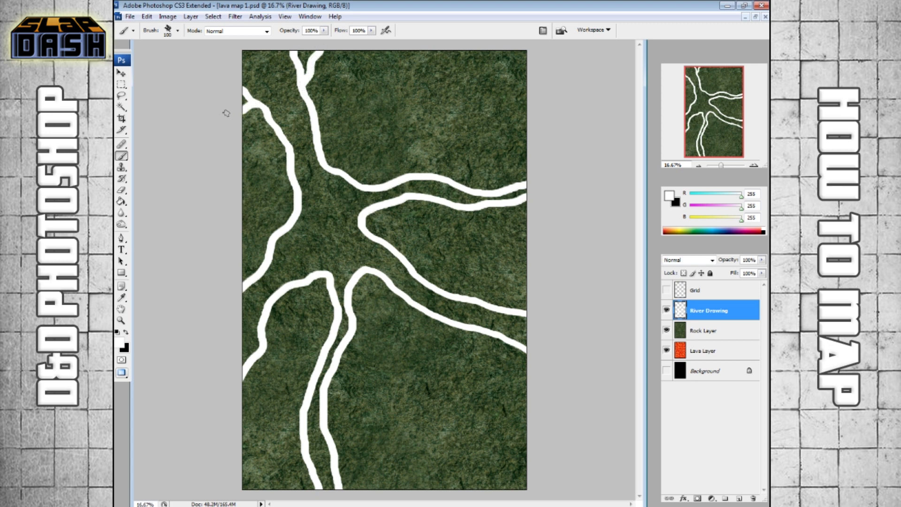
left_click(121, 201)
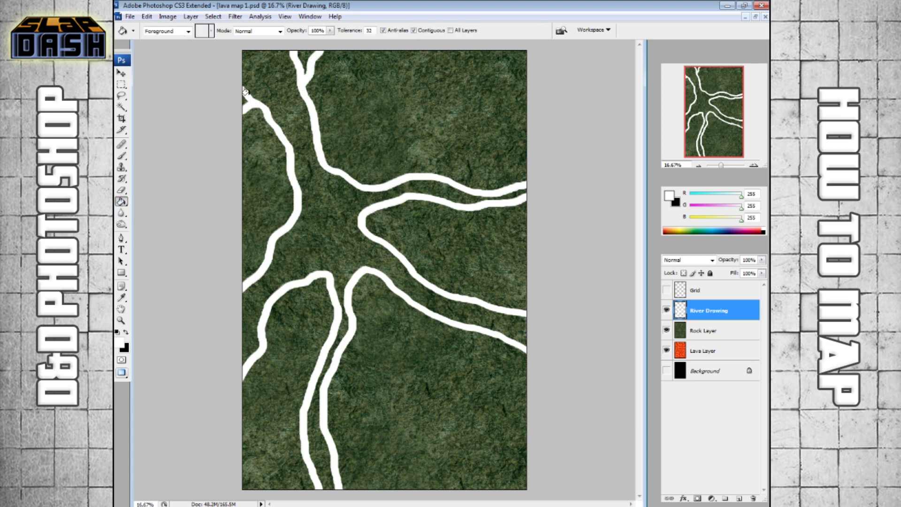
- Fill the river channels and the small left-edge sliver solid white
left_click(265, 70)
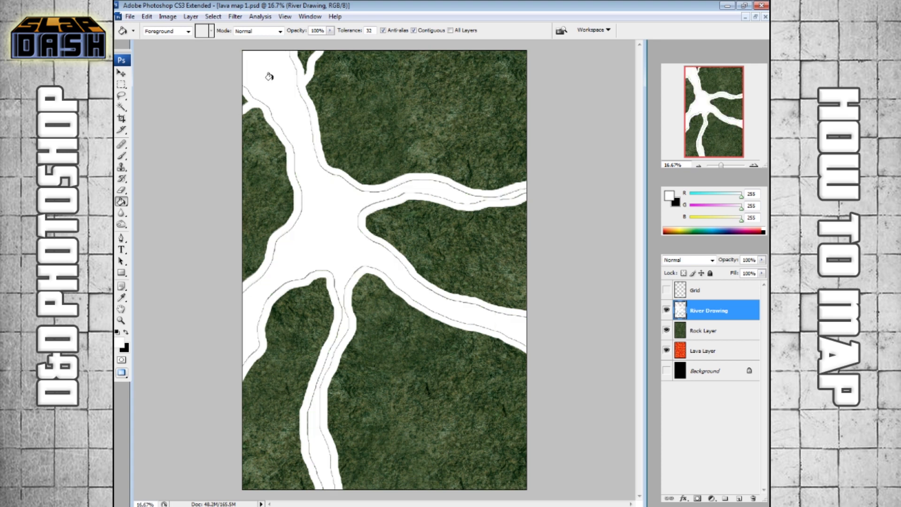
left_click(243, 99)
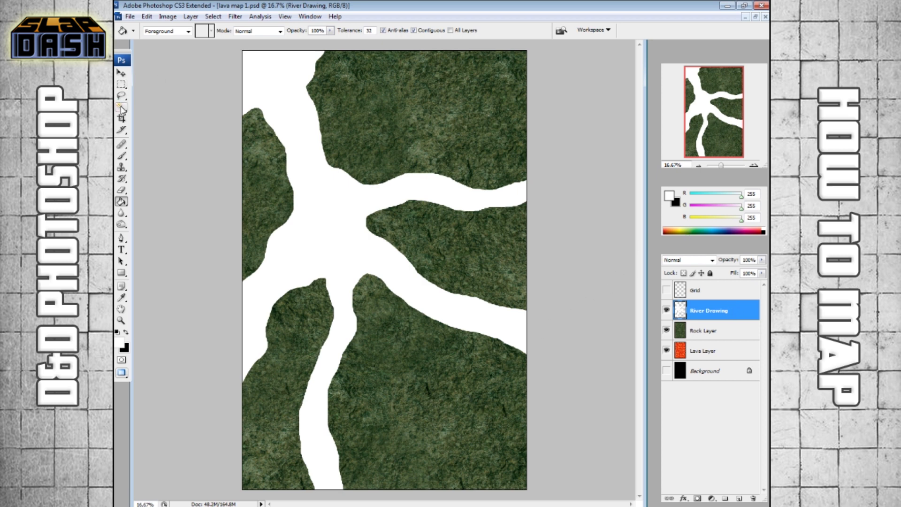
- Select the white river with Color Range, hide River Drawing, and make Rock Layer active
left_click(213, 16)
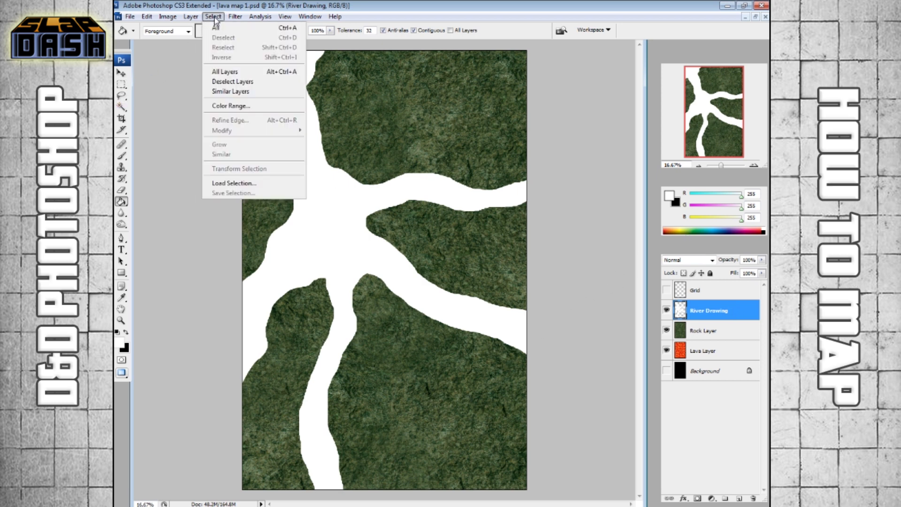
left_click(224, 105)
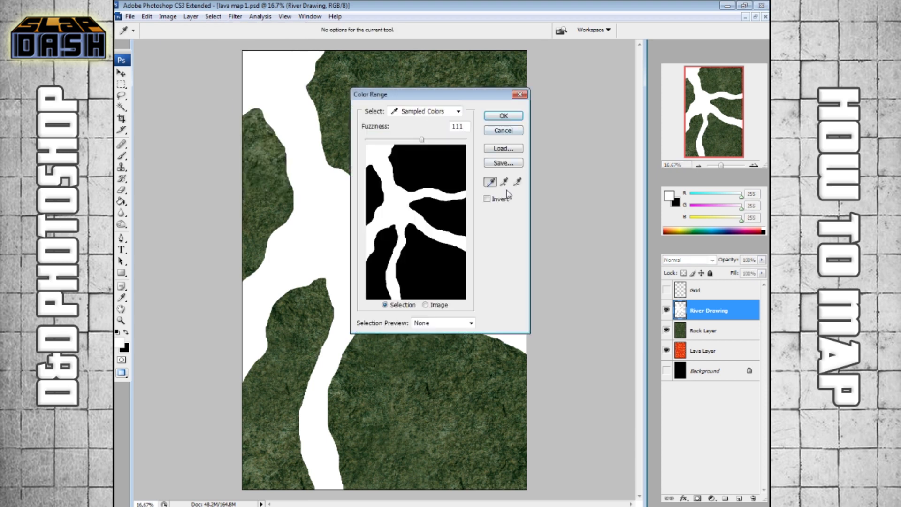
left_click(502, 116)
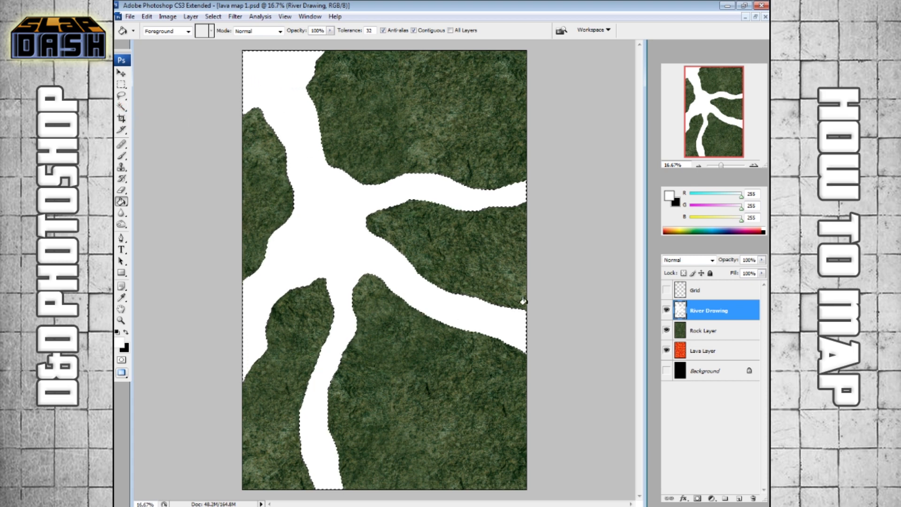
left_click(121, 75)
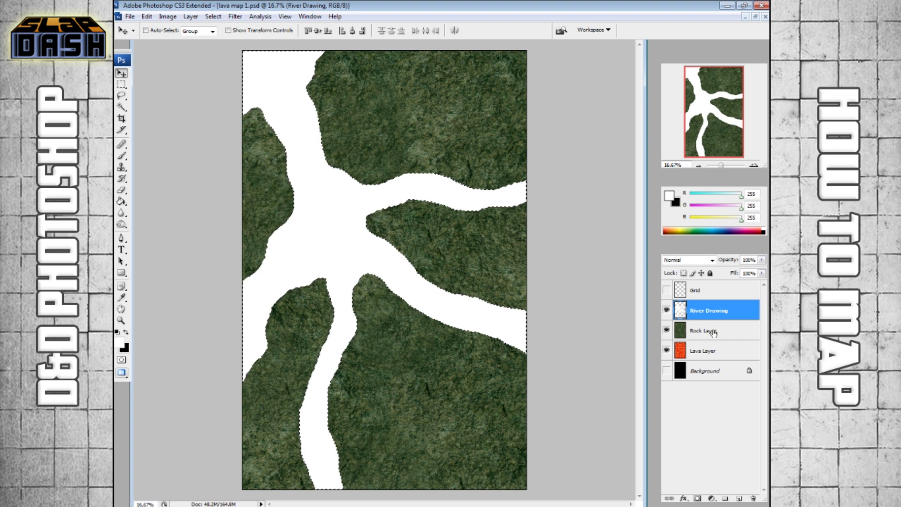
left_click(666, 310)
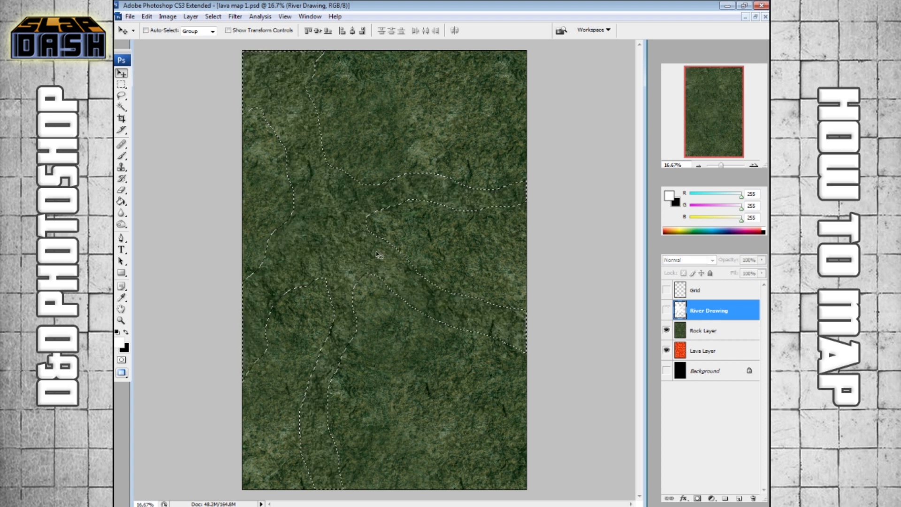
left_click(711, 335)
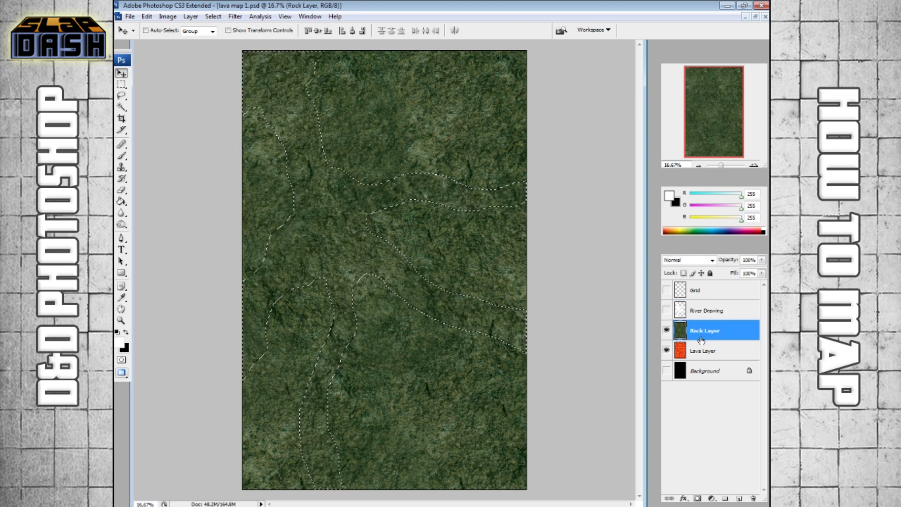
left_click(190, 16)
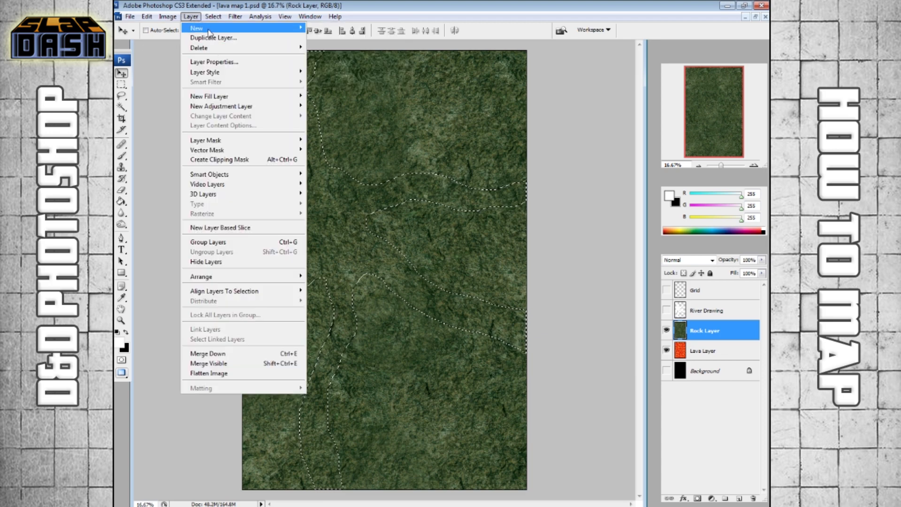
mouse_move(209, 29)
left_click(334, 72)
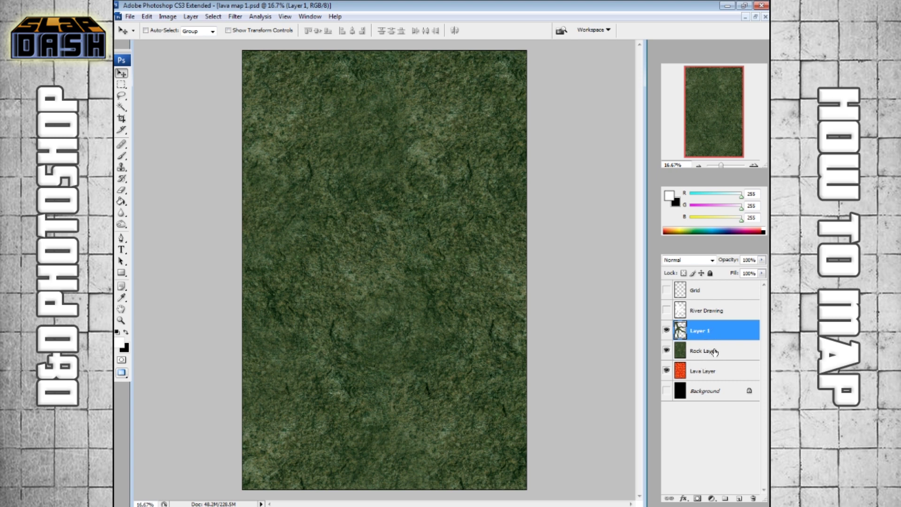
double_click(699, 331)
type("River Rock")
key("Return")
key("Delete")
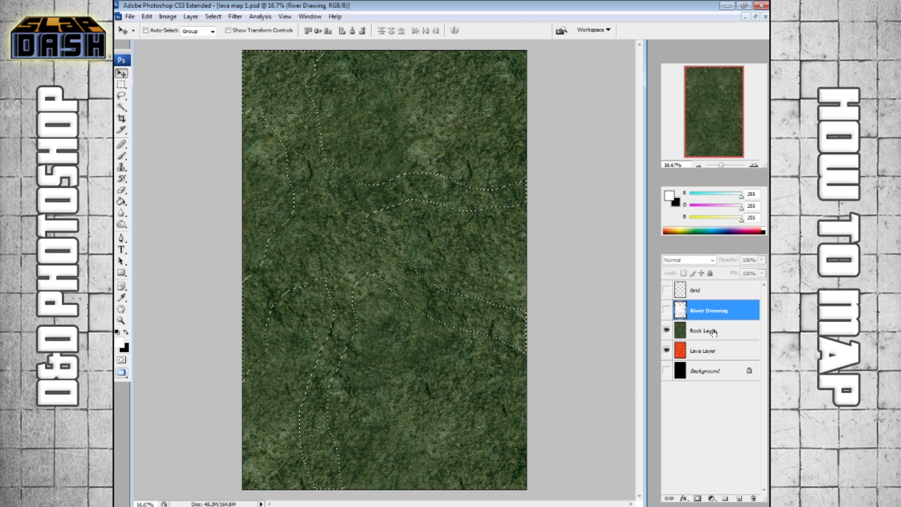
left_click(713, 332)
- Invert the selection and cut the rock outside the river onto a new layer
left_click(191, 16)
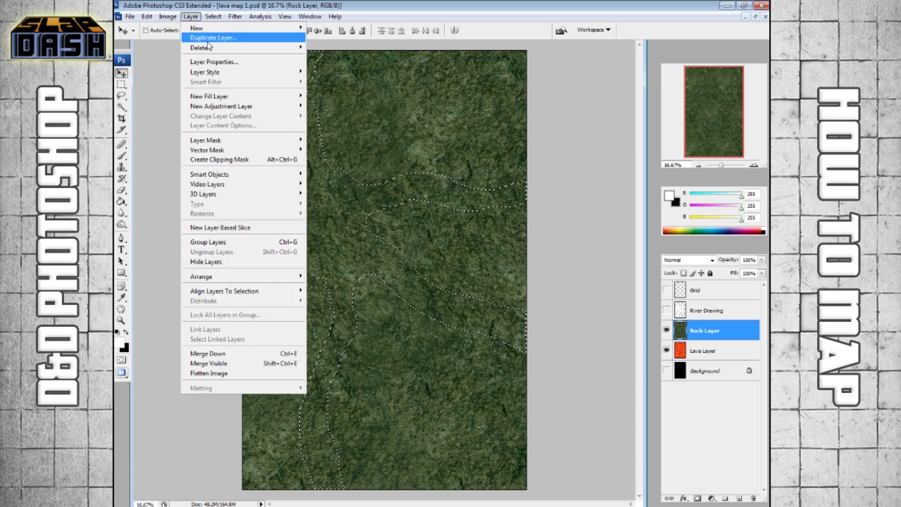
mouse_move(168, 18)
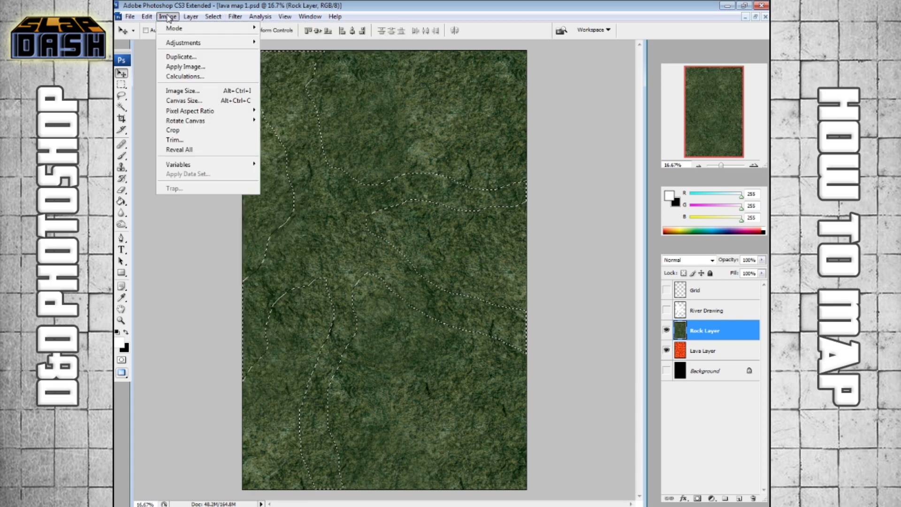
mouse_move(213, 16)
left_click(220, 58)
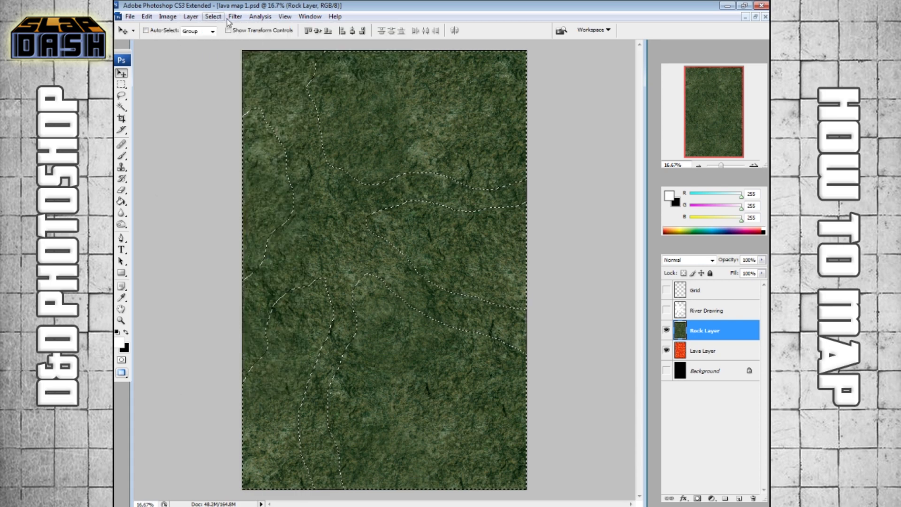
left_click(190, 16)
mouse_move(202, 28)
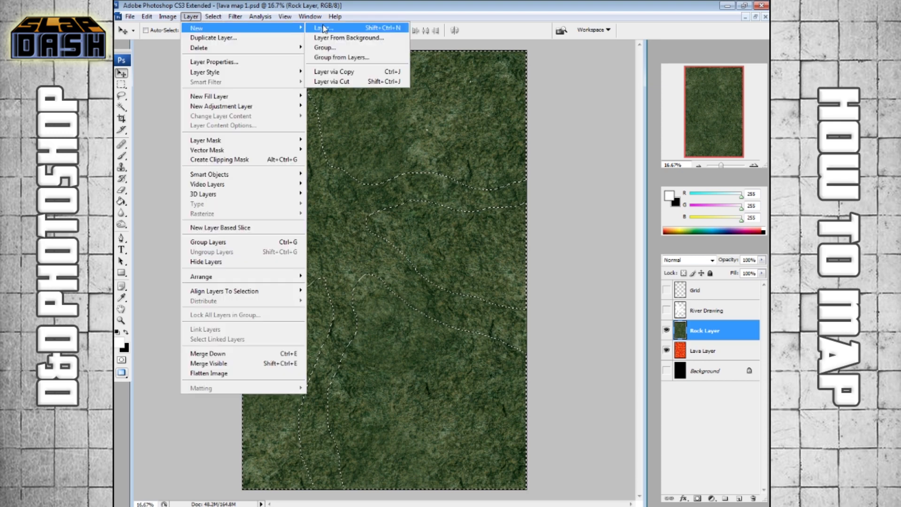
left_click(344, 83)
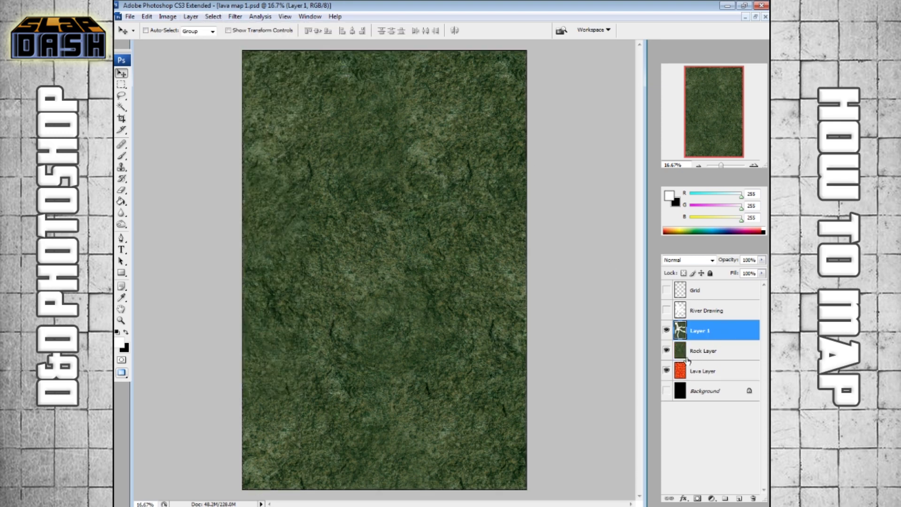
- Hide the original Rock Layer, name the new layer 'Rock Minus River', and select River Drawing
left_click(667, 351)
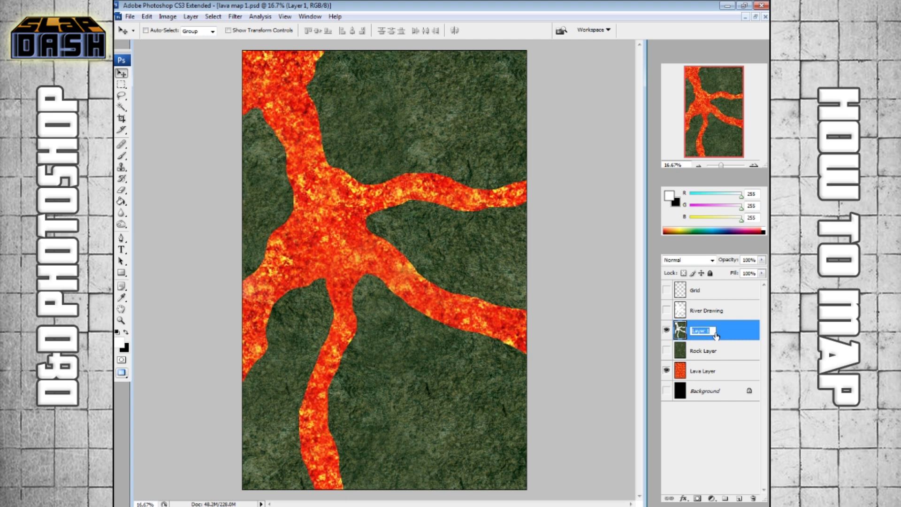
type("Rock Minus River")
key("Return")
left_click(686, 314)
- Magic Wand the white river and copy that area of Lava Layer to a new layer
left_click(666, 310)
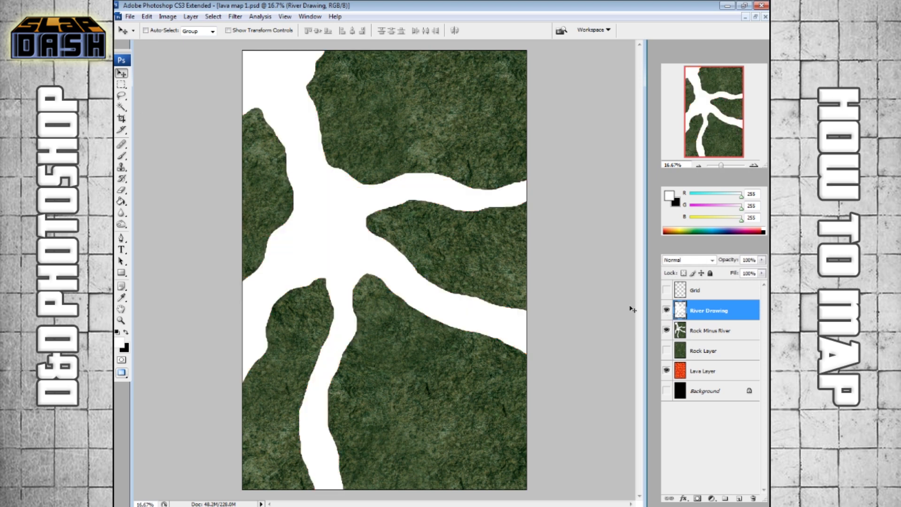
left_click(123, 108)
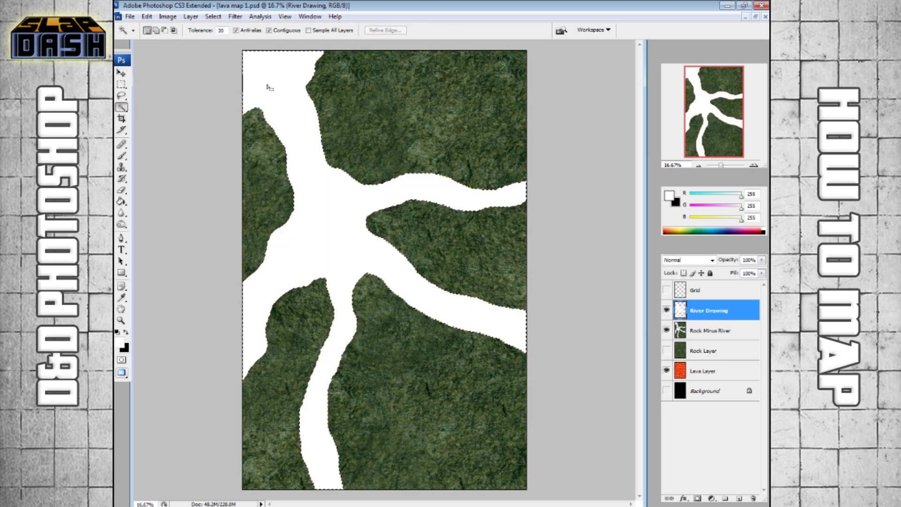
left_click(262, 80)
left_click(686, 377)
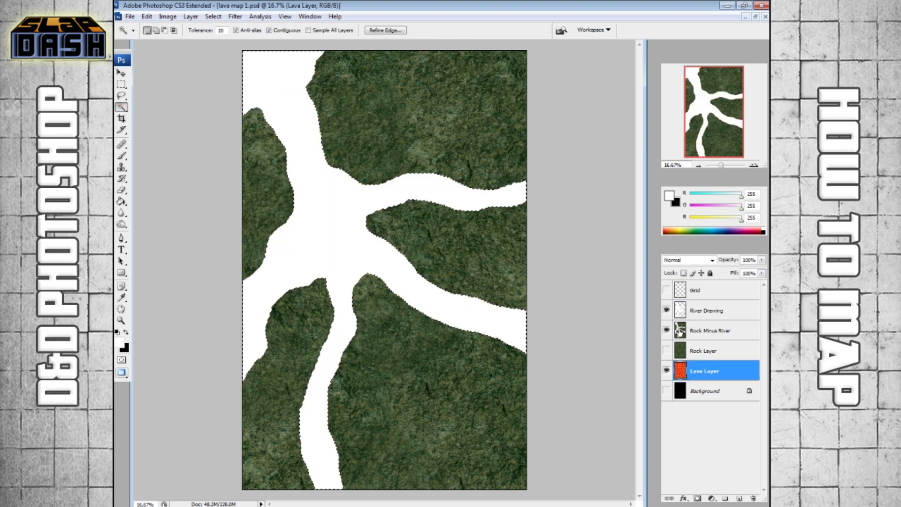
left_click(191, 17)
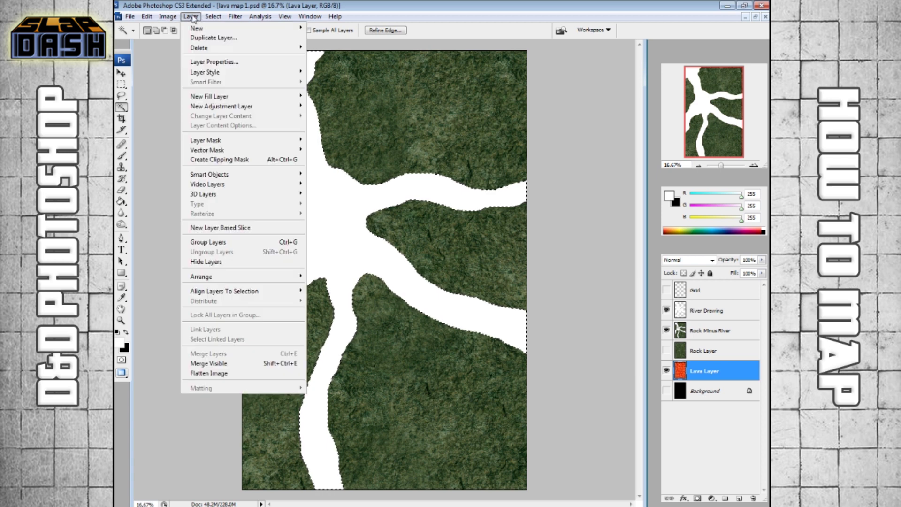
mouse_move(215, 28)
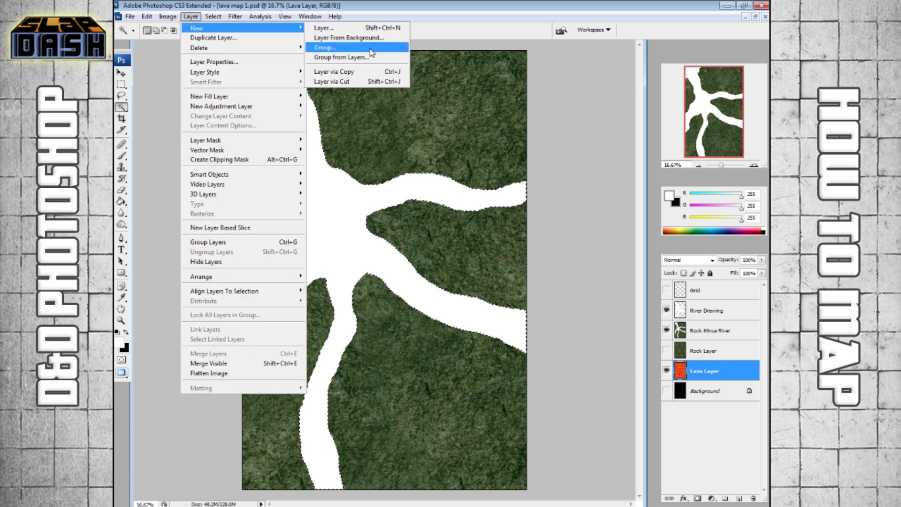
left_click(356, 71)
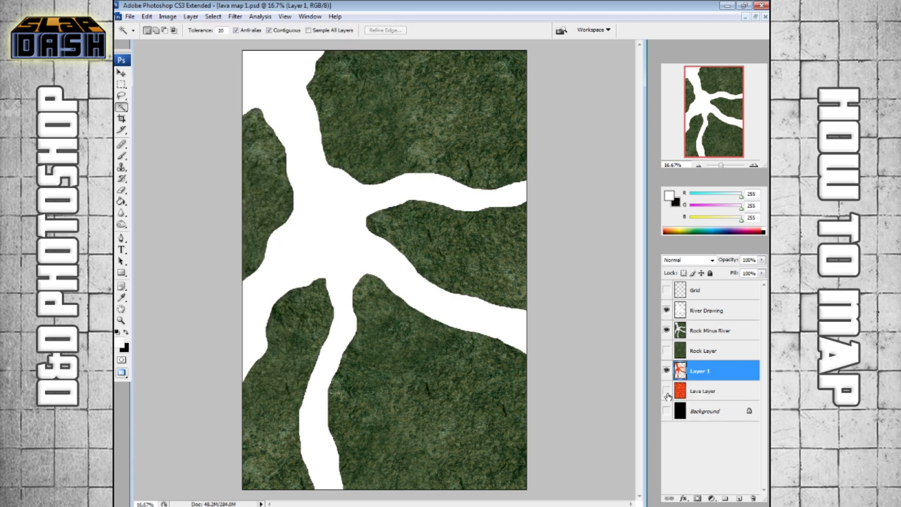
- Hide River Drawing and toggle Rock Minus River and the new lava layer to check
left_click(666, 310)
left_click(666, 330)
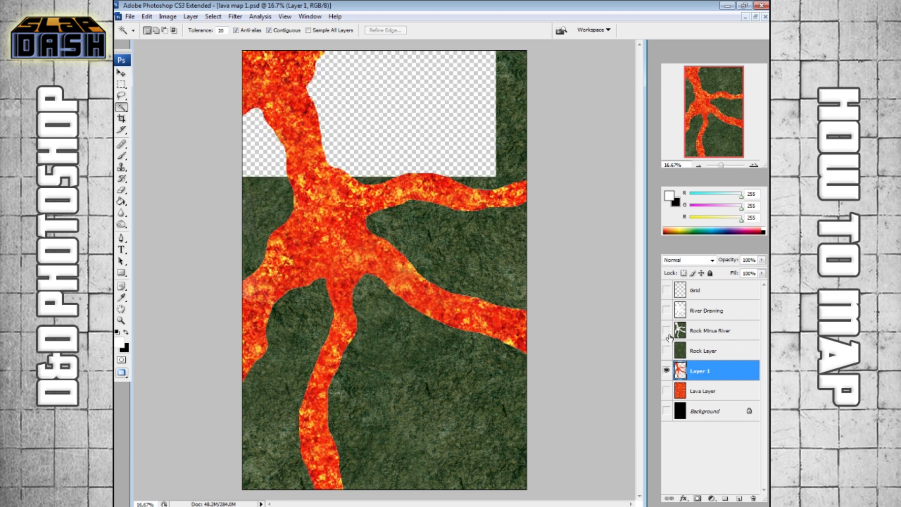
left_click(667, 330)
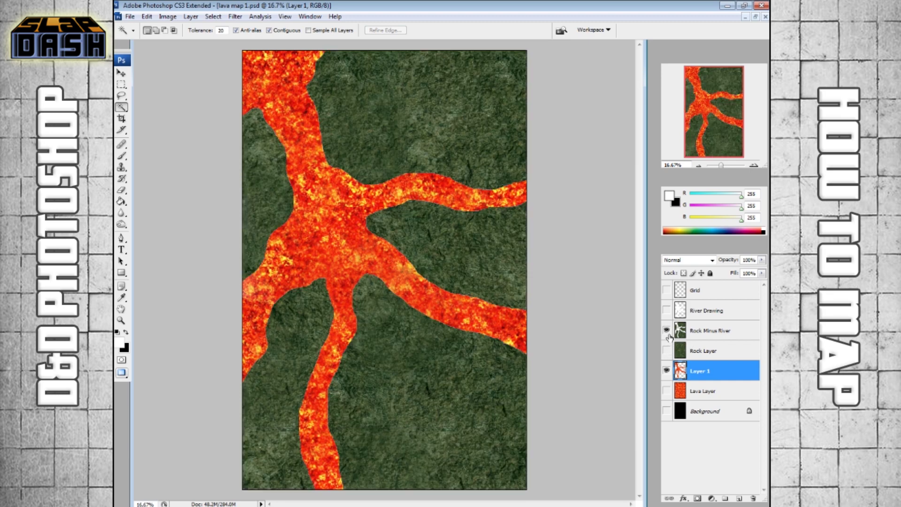
left_click(666, 371)
left_click(667, 371)
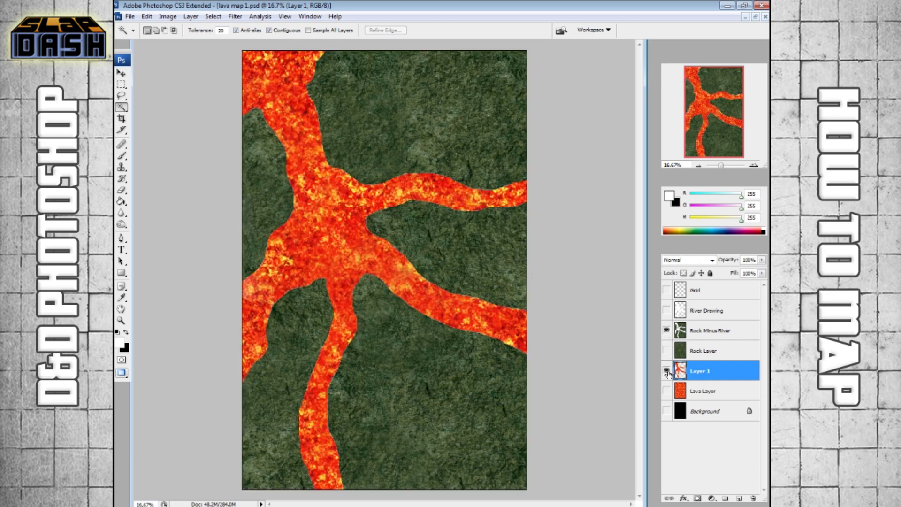
left_click(727, 332)
left_click(694, 378)
- Rename the new lava layer 'Lave River' and make Rock Minus River active
double_click(701, 371)
type("Lave River")
key("Return")
left_click(738, 337)
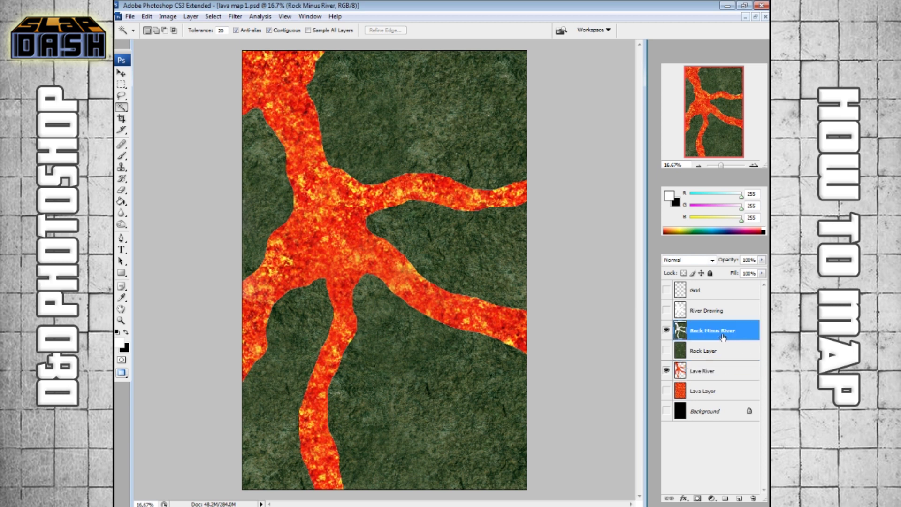
- Shift the rock layer's midtones and shadows toward red with Color Balance
left_click(167, 17)
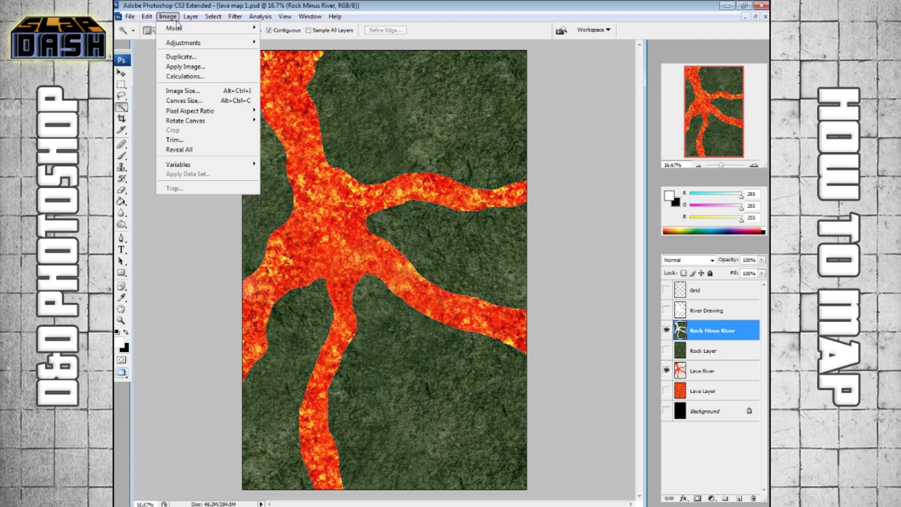
mouse_move(188, 43)
left_click(272, 89)
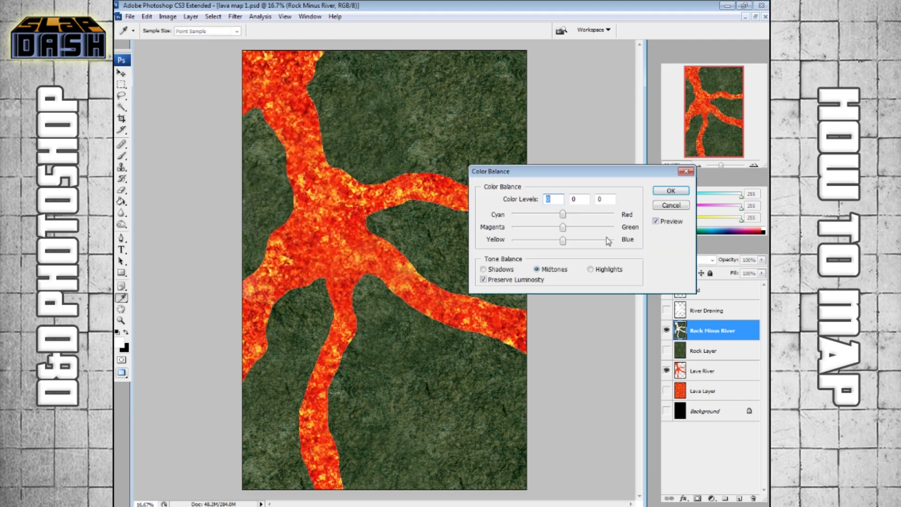
left_click_drag(565, 216, 580, 223)
left_click(486, 271)
left_click_drag(563, 215, 571, 217)
left_click(671, 191)
- Darken the rock layer with Brightness/Contrast
left_click(168, 16)
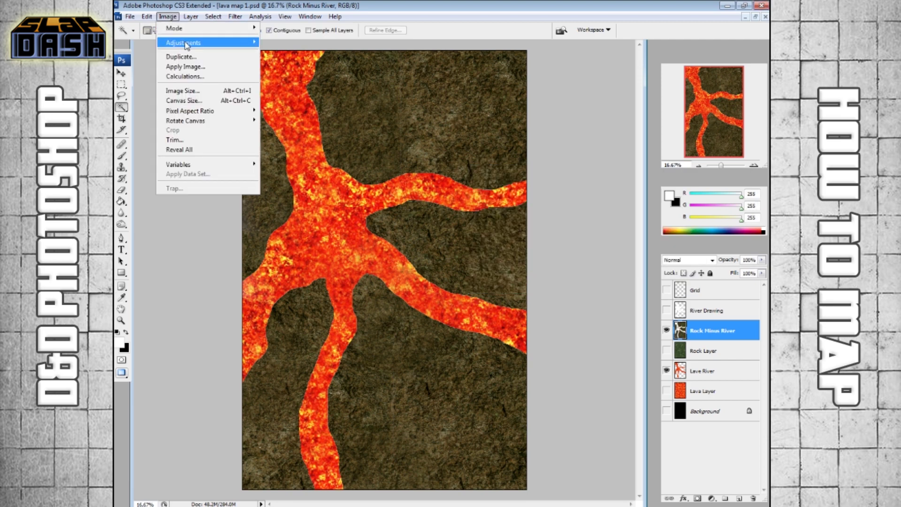
mouse_move(186, 44)
left_click(300, 103)
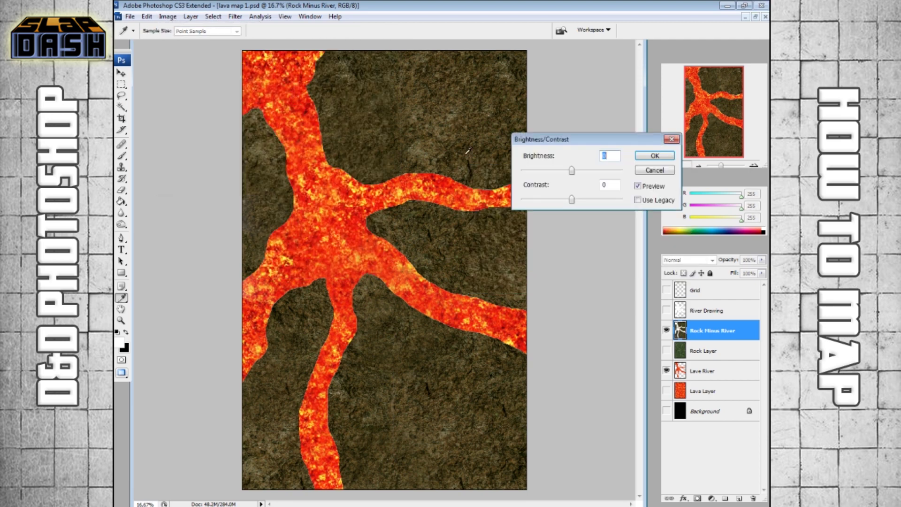
mouse_move(572, 171)
left_mouse_down()
mouse_move(558, 174)
mouse_move(575, 201)
mouse_move(599, 203)
mouse_move(563, 173)
left_mouse_up()
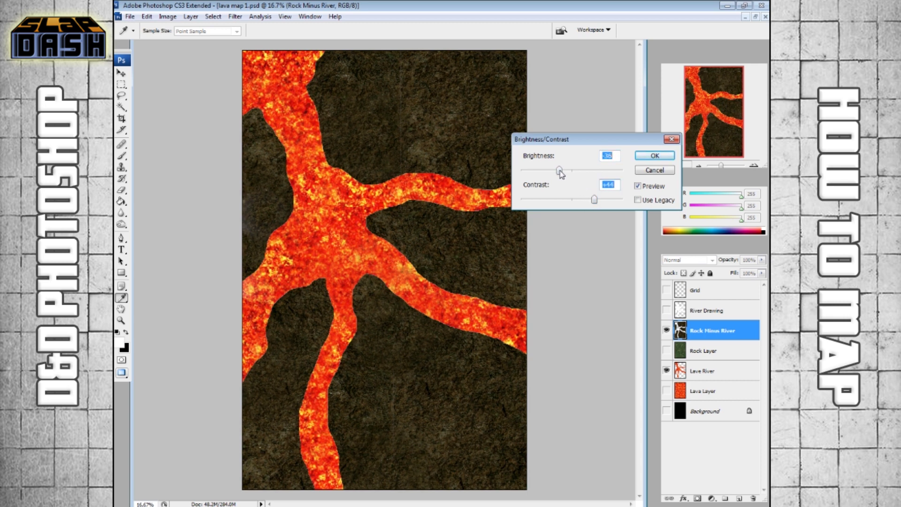
left_click(656, 156)
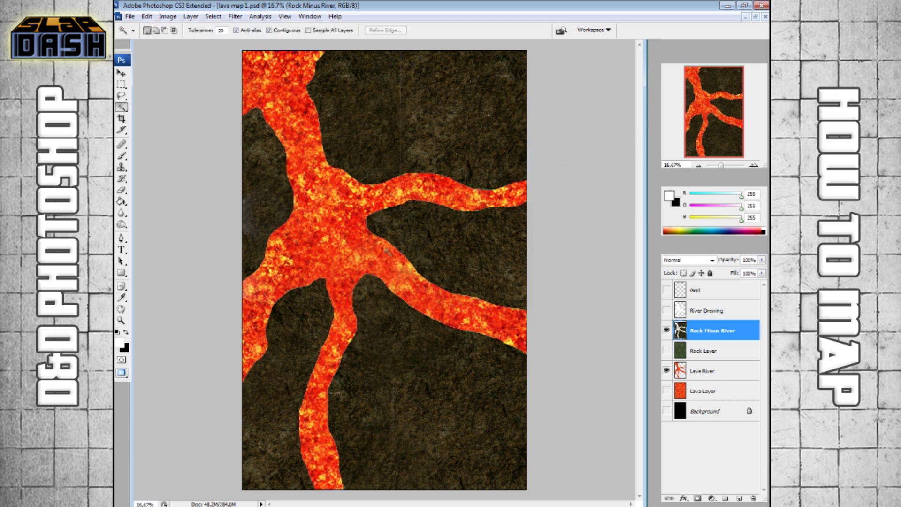
- Add Bevel and Emboss to Rock Minus River with the highlight mode set to Darken
double_click(716, 339)
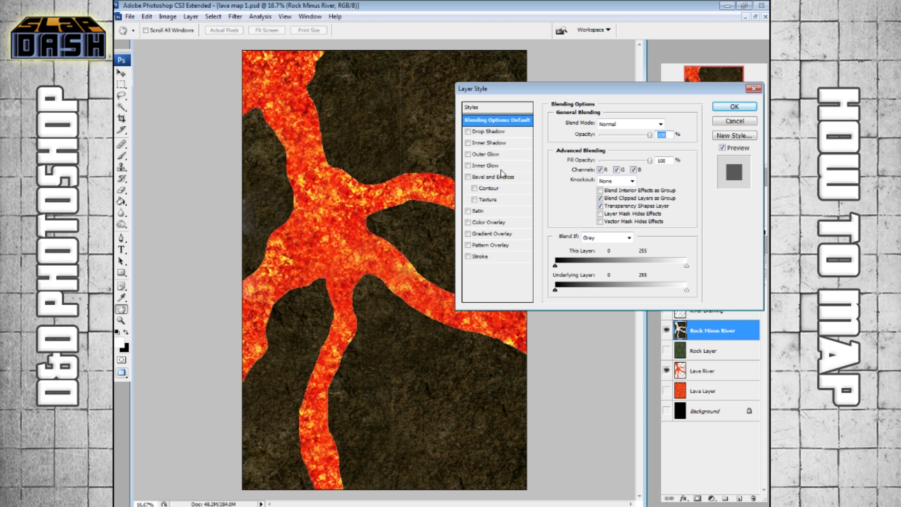
left_click(467, 177)
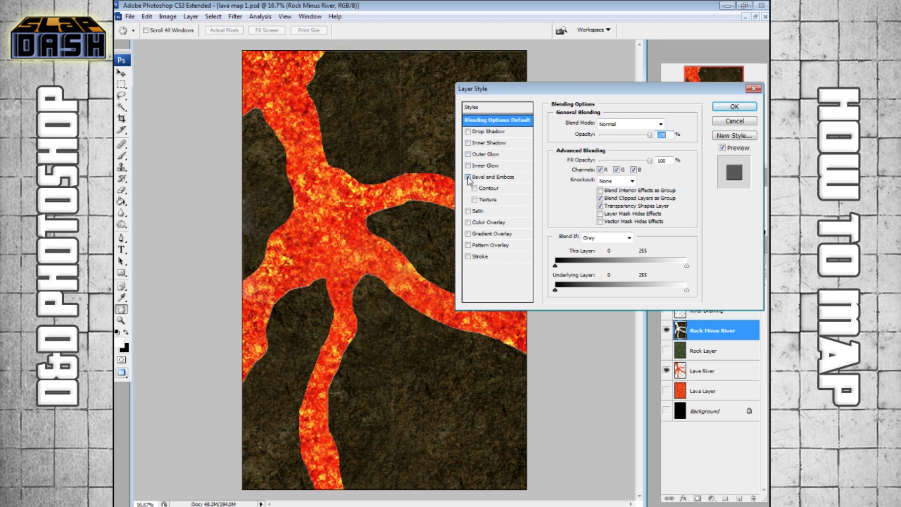
left_click(486, 178)
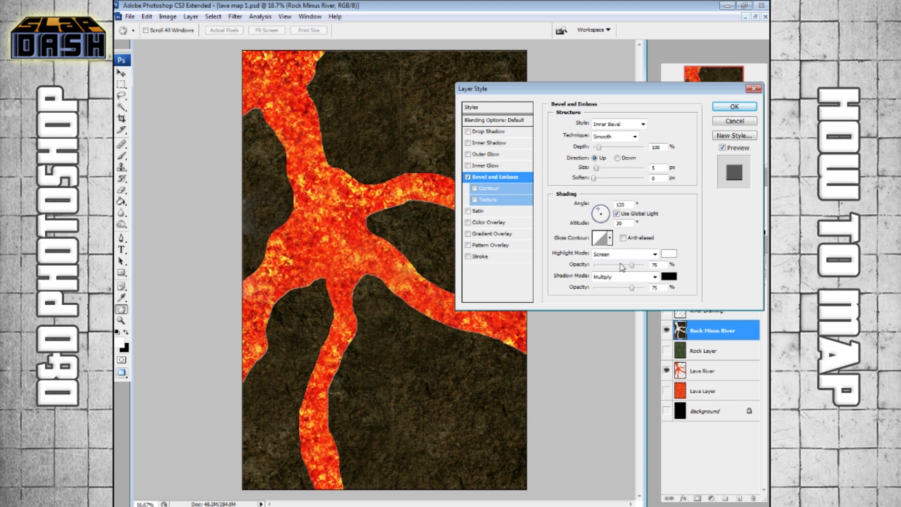
left_click(641, 254)
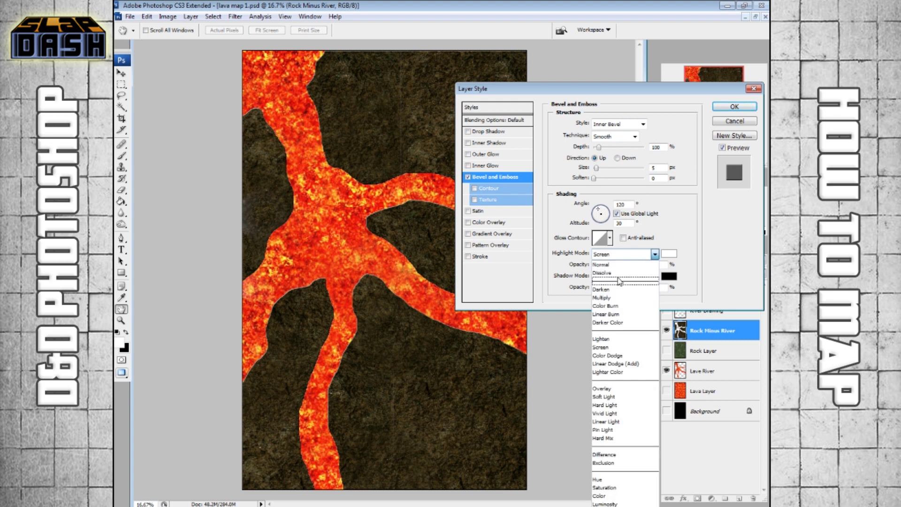
left_click(612, 289)
left_click(654, 254)
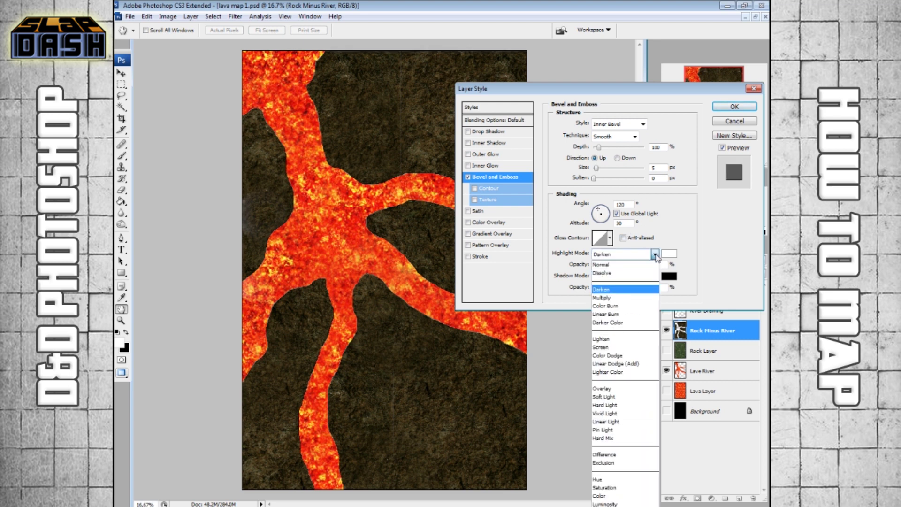
left_click(683, 234)
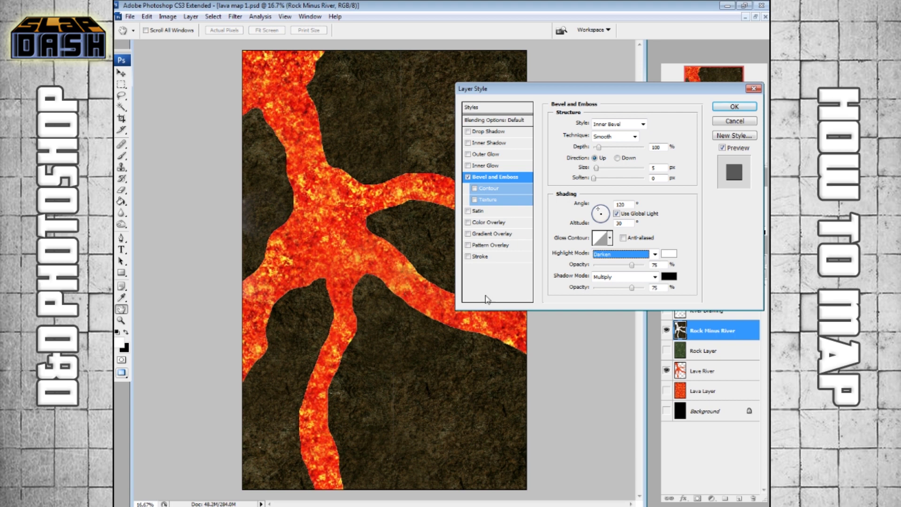
- Deepen and narrow the bevel, soften it, lower highlight opacity, then show the Lava Layer
left_click_drag(599, 147, 611, 170)
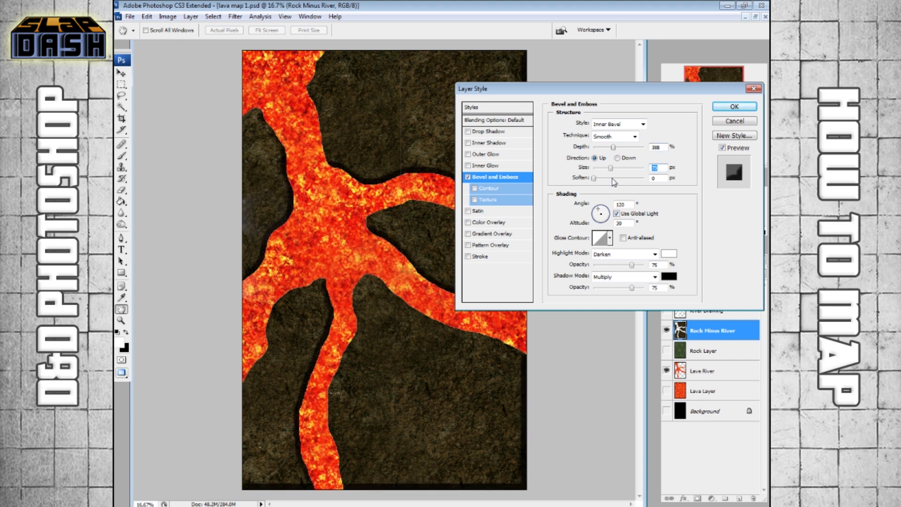
left_click_drag(632, 265, 612, 292)
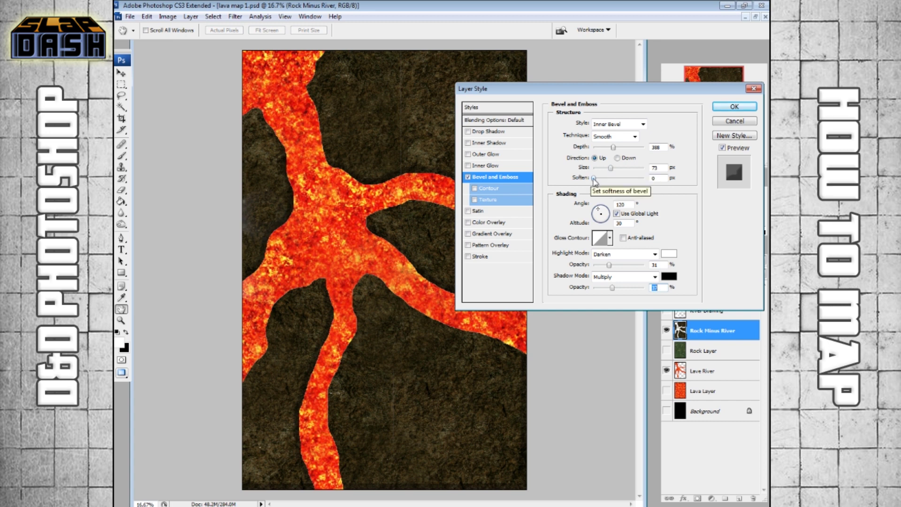
left_click_drag(593, 178, 606, 183)
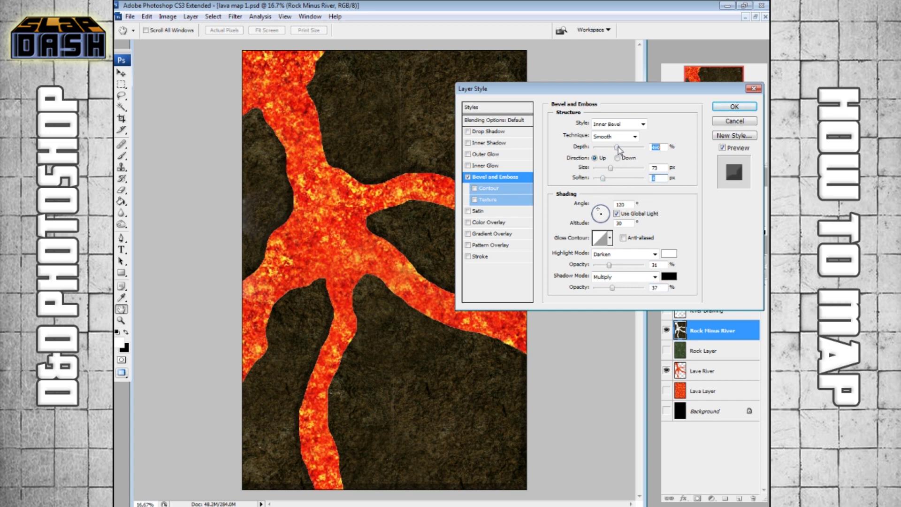
left_click_drag(613, 147, 616, 168)
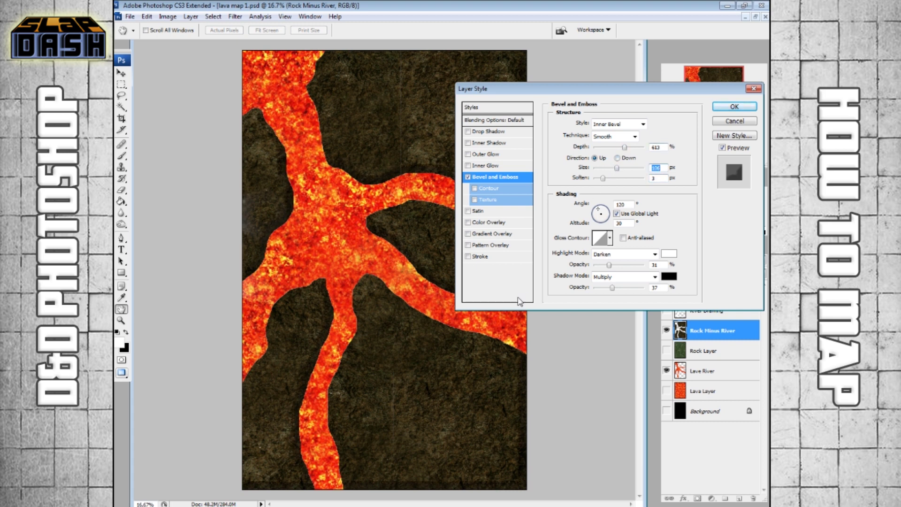
left_click_drag(618, 169, 614, 171)
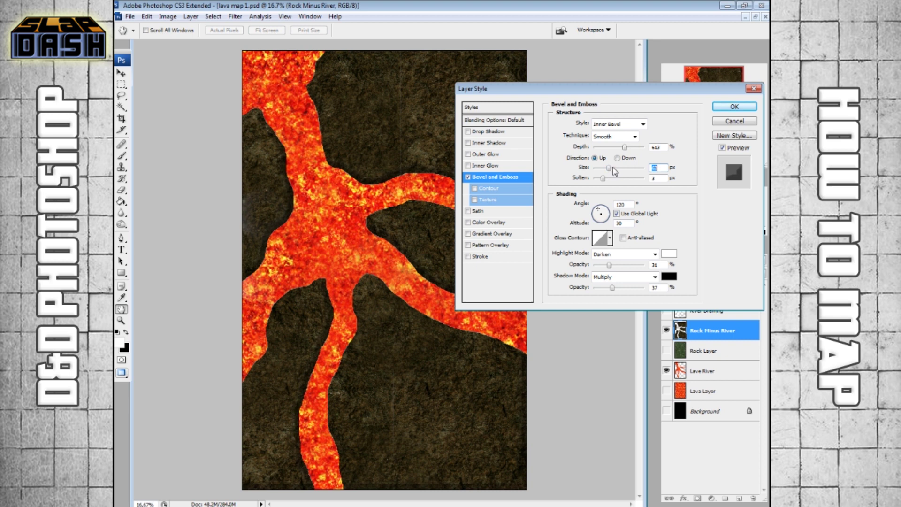
left_click(734, 106)
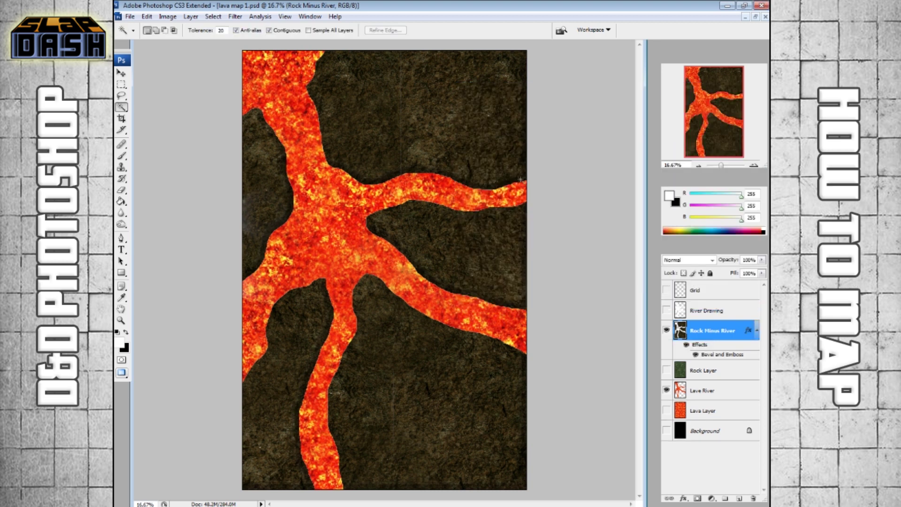
left_click(667, 410)
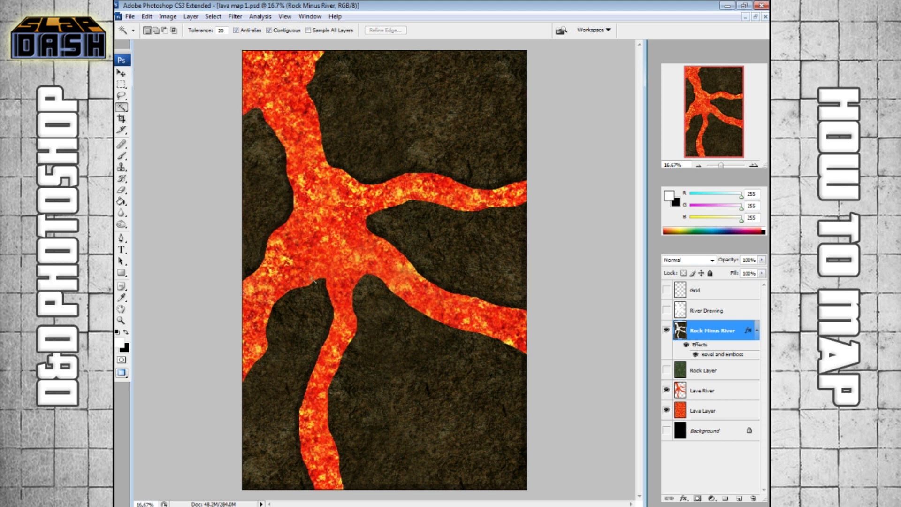
- Give the Lave River layer an Inner Shadow at 92% opacity and 106 px size
left_click(735, 398)
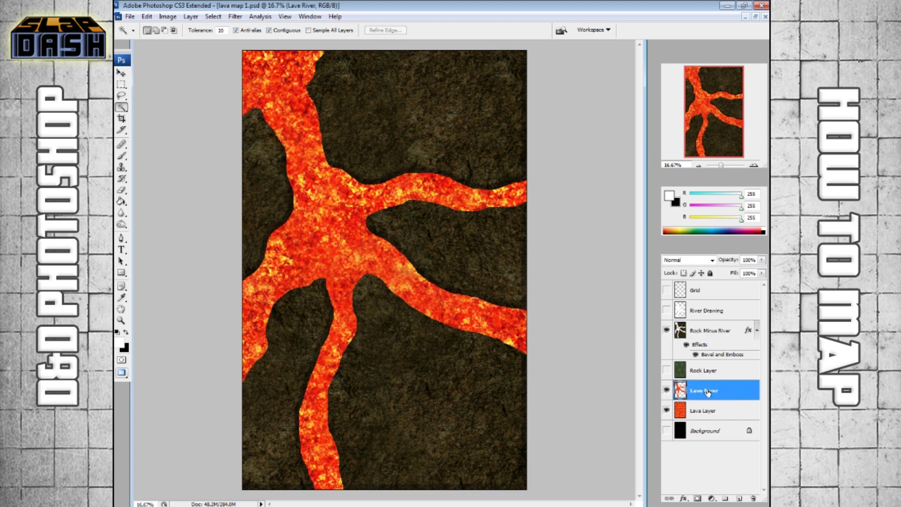
double_click(730, 396)
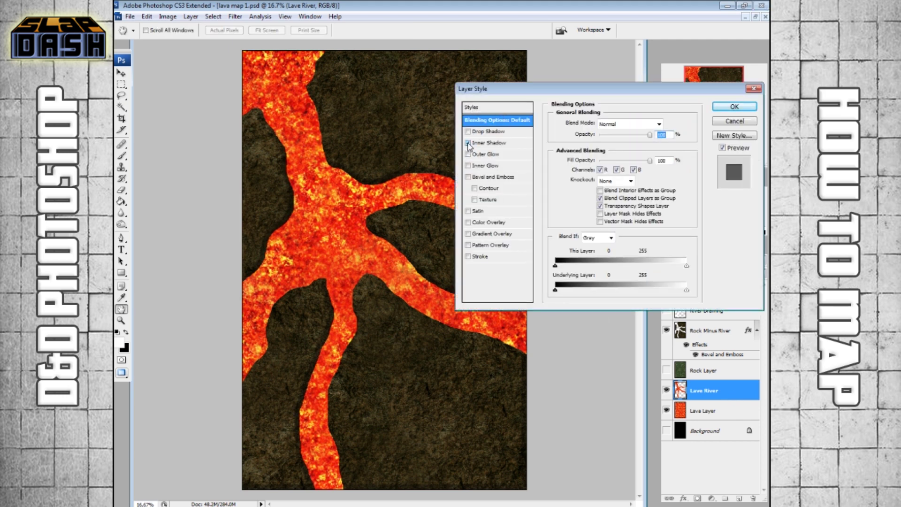
left_click(485, 147)
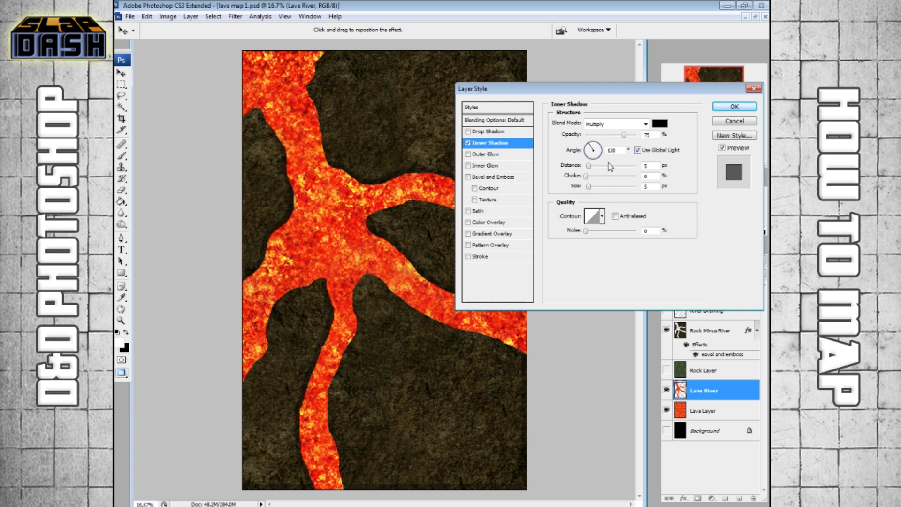
left_click_drag(590, 167, 609, 187)
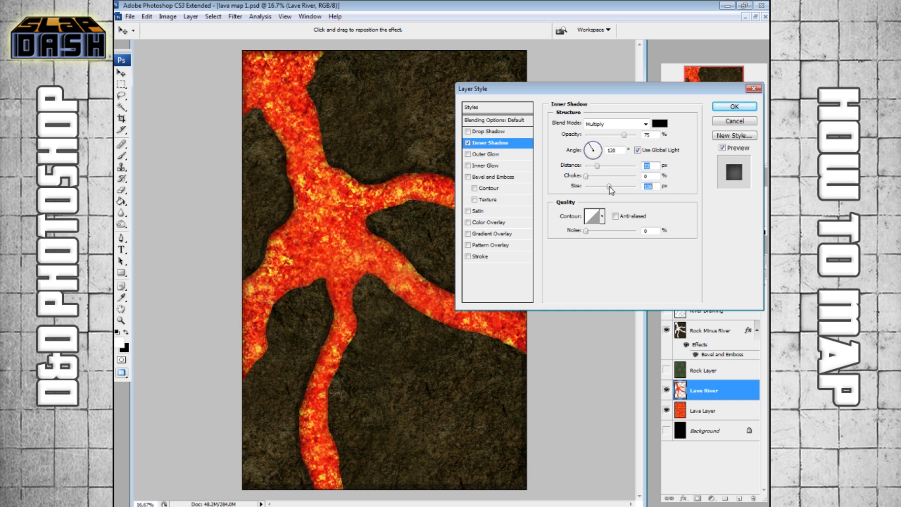
left_click_drag(625, 136, 632, 135)
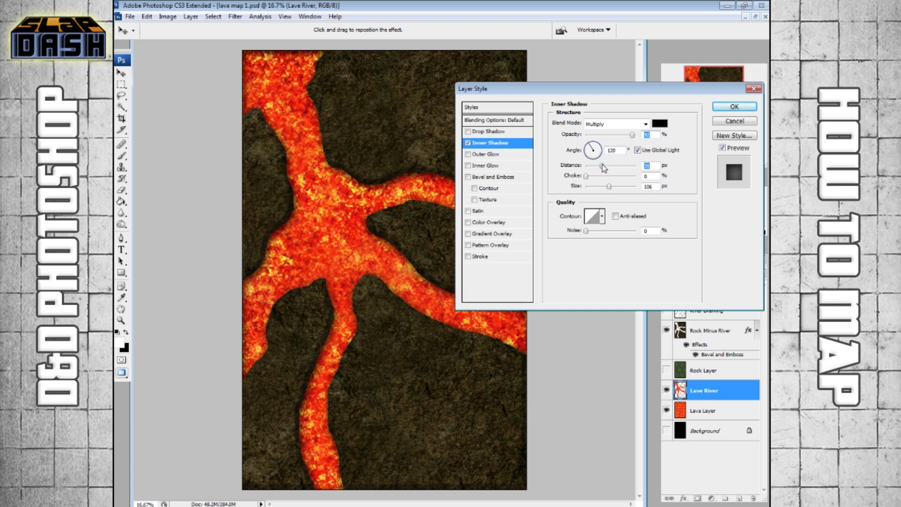
left_click_drag(602, 168, 616, 186)
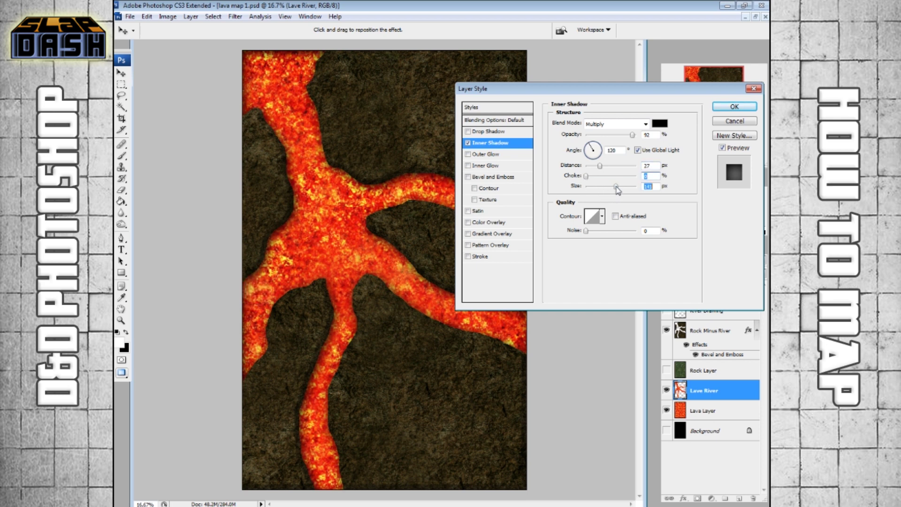
left_click(727, 109)
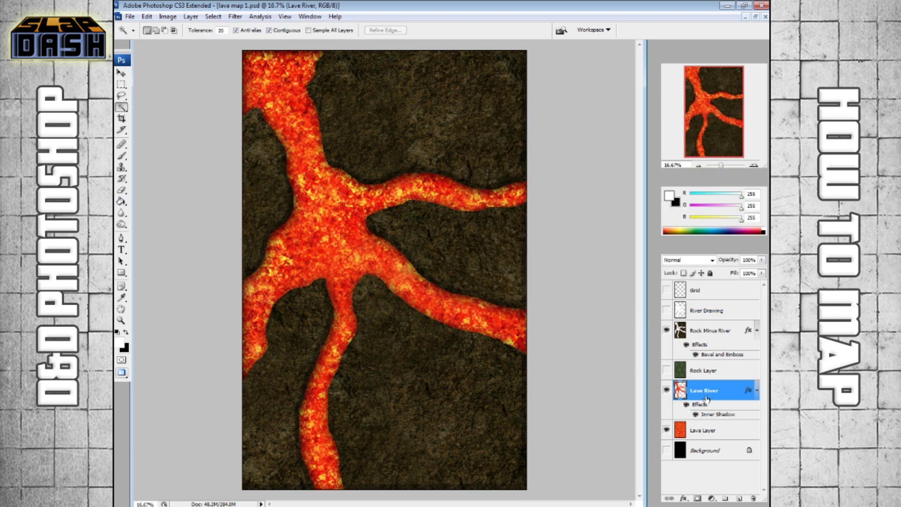
- Lighten the lava at the river junction with a 700 px brush and darken the branches
left_click(121, 224)
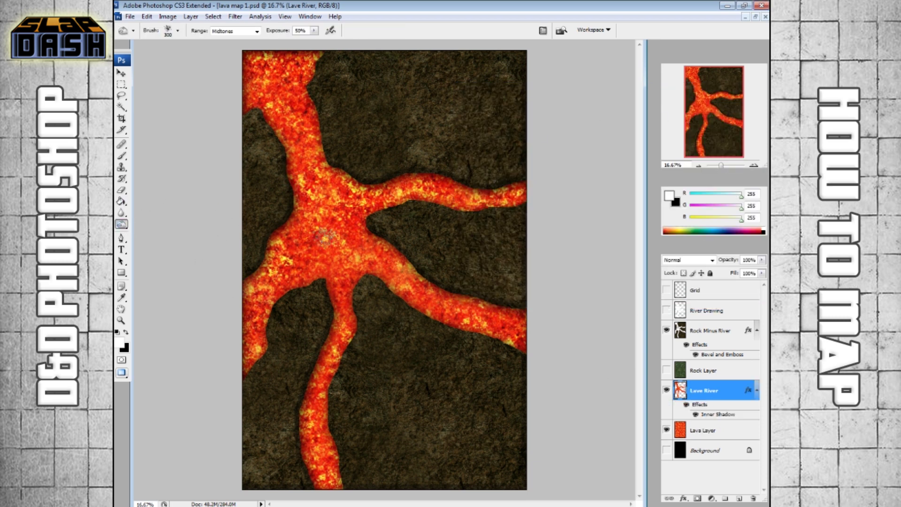
key("bracketright")
key("bracketright")
key("bracketright")
key("bracketright")
key("bracketright")
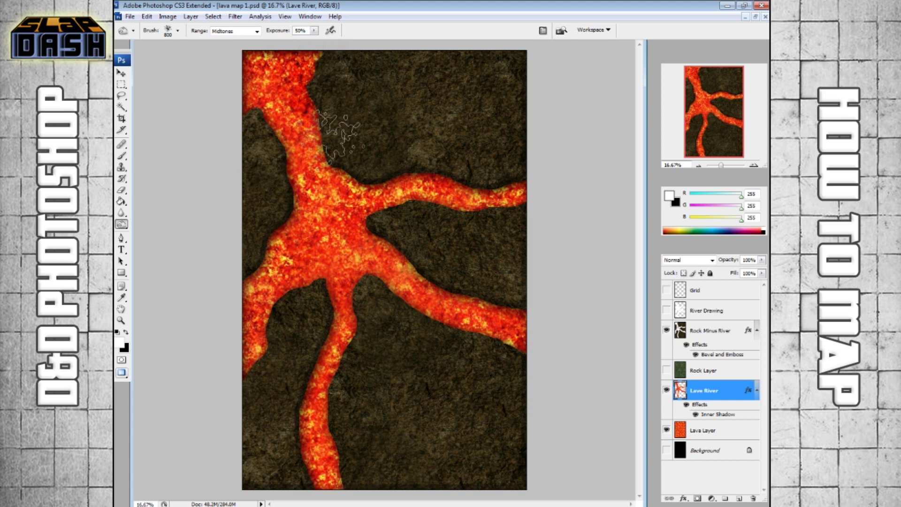
mouse_move(276, 148)
left_mouse_down()
mouse_move(303, 209)
mouse_move(291, 199)
mouse_move(324, 240)
mouse_move(307, 232)
mouse_move(324, 235)
mouse_move(302, 242)
mouse_move(326, 218)
mouse_move(348, 216)
mouse_move(322, 227)
mouse_move(323, 248)
mouse_move(405, 319)
mouse_move(377, 274)
mouse_move(436, 312)
mouse_move(448, 301)
mouse_move(476, 317)
left_mouse_up()
mouse_move(446, 209)
left_mouse_down()
mouse_move(425, 174)
mouse_move(392, 171)
left_mouse_up()
mouse_move(347, 333)
left_mouse_down()
mouse_move(329, 377)
mouse_move(260, 273)
mouse_move(265, 312)
mouse_move(286, 293)
mouse_move(312, 307)
mouse_move(272, 248)
mouse_move(279, 232)
mouse_move(307, 237)
mouse_move(349, 289)
mouse_move(347, 282)
mouse_move(380, 270)
mouse_move(389, 305)
left_mouse_up()
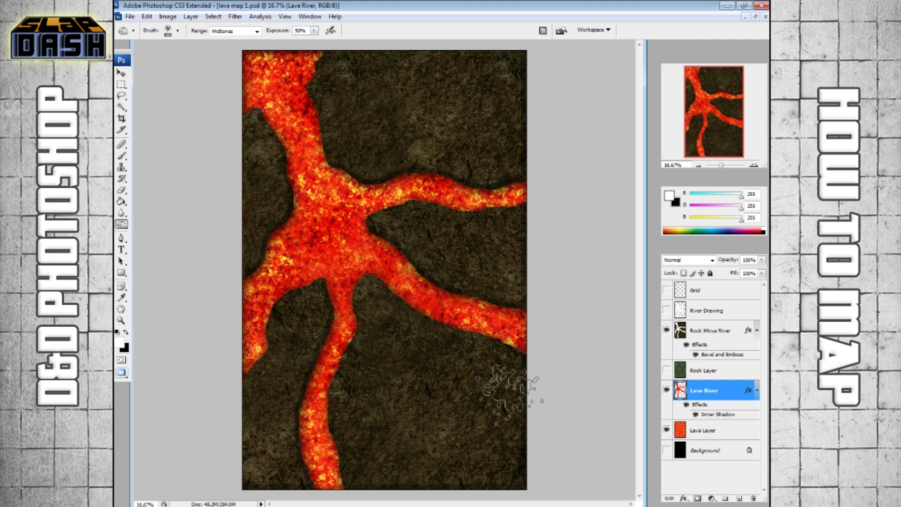
- Burn Rock Minus River along the left edge, lower-left pocket, lower branch and bottom-right
left_click(711, 373)
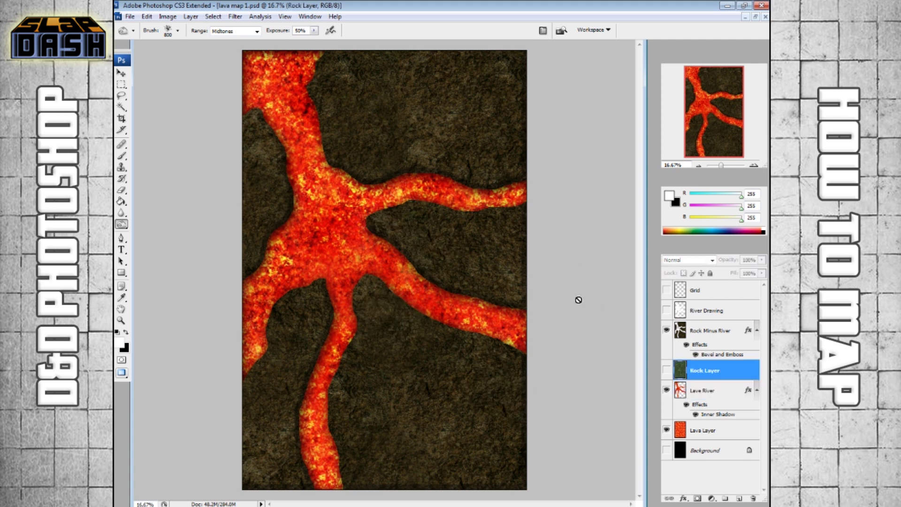
left_click(666, 370)
left_click(666, 370)
left_click(711, 331)
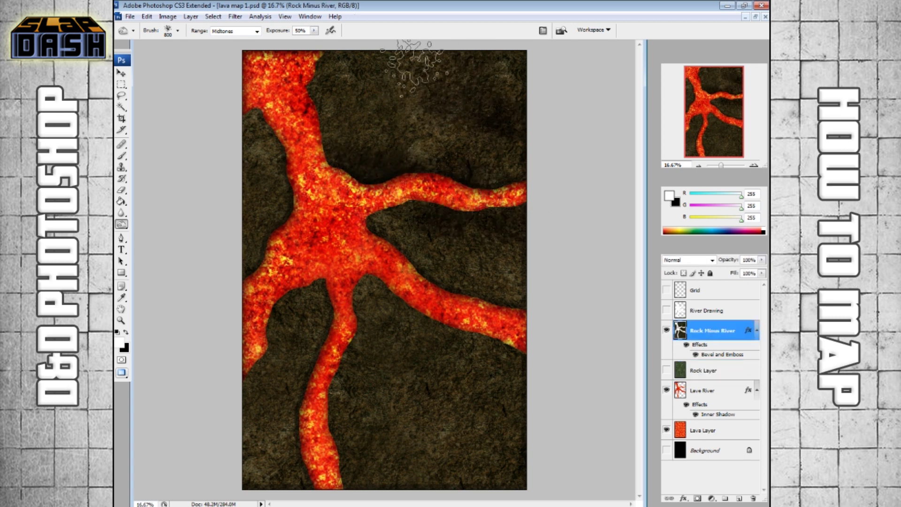
left_click(253, 192)
mouse_move(251, 193)
left_mouse_down()
mouse_move(238, 226)
mouse_move(307, 338)
mouse_move(319, 290)
mouse_move(281, 357)
mouse_move(349, 346)
mouse_move(364, 286)
mouse_move(380, 298)
mouse_move(373, 276)
mouse_move(408, 316)
mouse_move(507, 355)
mouse_move(497, 291)
left_mouse_up()
mouse_move(328, 394)
left_mouse_down()
mouse_move(350, 420)
mouse_move(335, 399)
mouse_move(330, 434)
mouse_move(280, 452)
mouse_move(278, 475)
mouse_move(300, 439)
mouse_move(274, 458)
mouse_move(309, 384)
mouse_move(314, 340)
left_mouse_up()
mouse_move(429, 471)
left_mouse_down()
mouse_move(462, 430)
mouse_move(492, 476)
mouse_move(498, 441)
mouse_move(439, 420)
mouse_move(432, 450)
mouse_move(312, 457)
mouse_move(371, 476)
mouse_move(461, 456)
mouse_move(483, 390)
mouse_move(593, 466)
left_mouse_up()
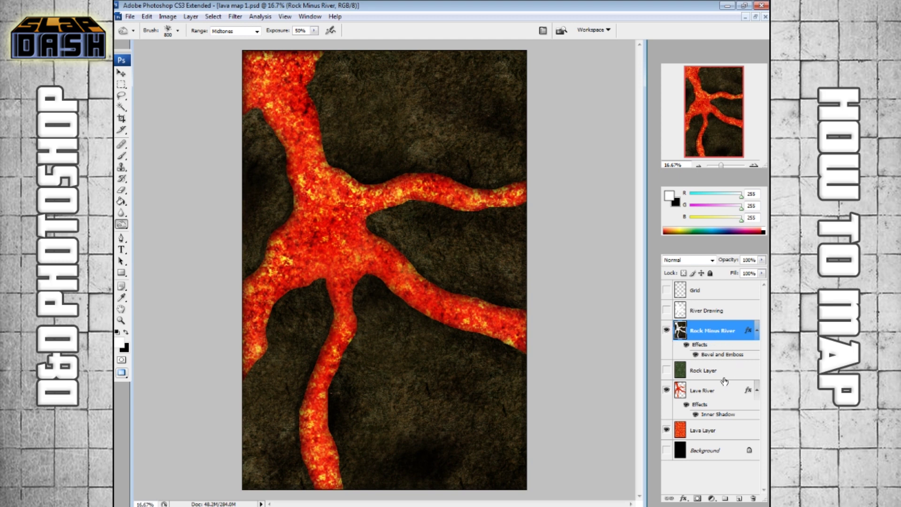
double_click(724, 340)
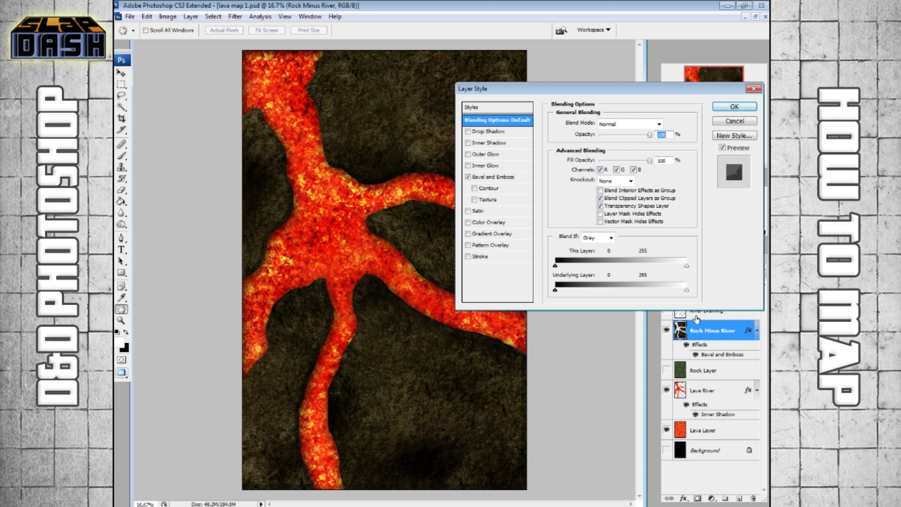
- Give Rock Minus River a drop shadow of about 24 px
left_click(476, 132)
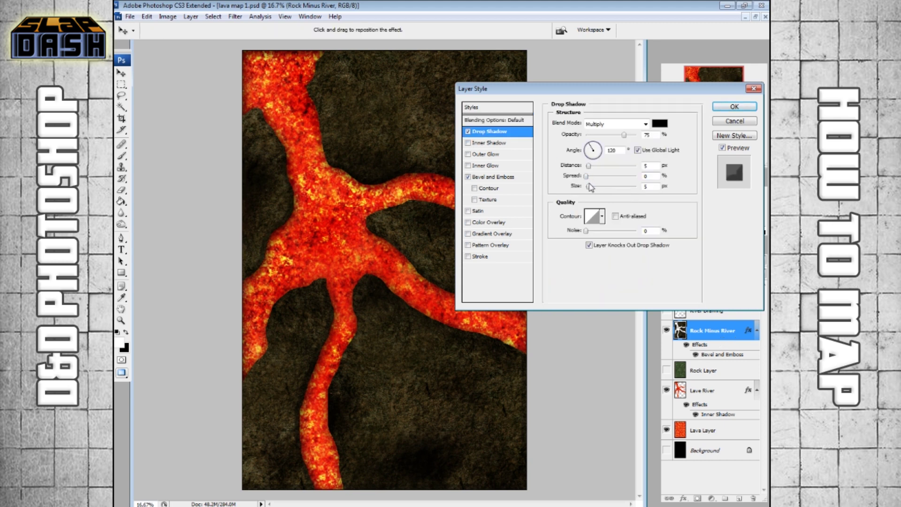
mouse_move(590, 187)
left_mouse_down()
mouse_move(604, 187)
mouse_move(588, 190)
left_mouse_up()
left_click(732, 107)
- Warm the rock's midtones and shadows toward red (shadows +5) and show the Grid layer
left_click(168, 16)
mouse_move(192, 43)
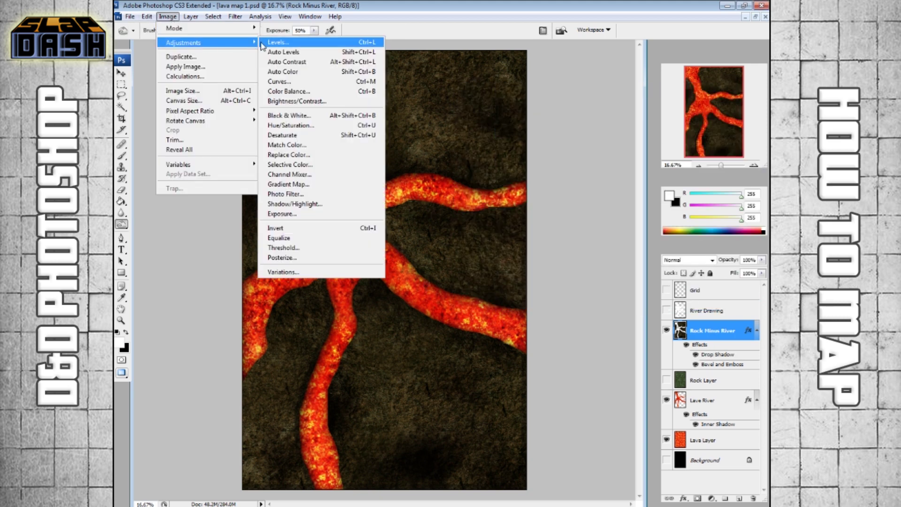
left_click(300, 91)
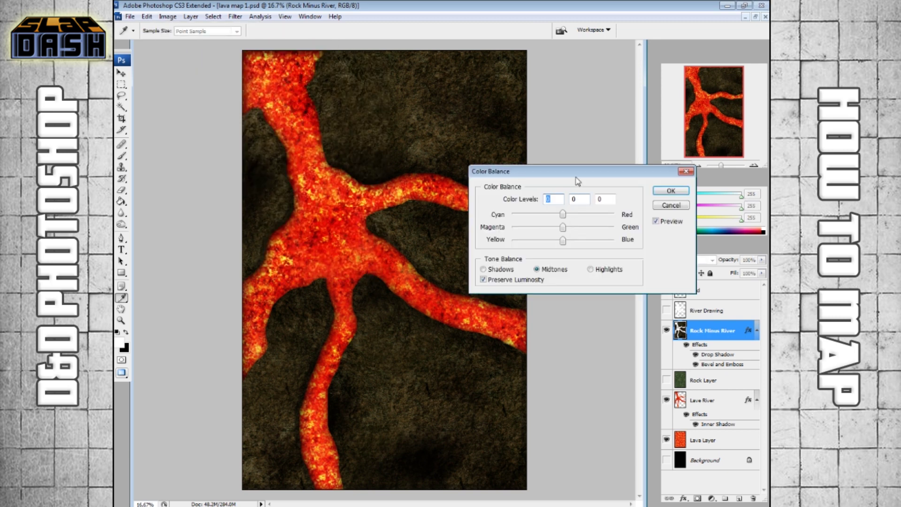
left_click_drag(603, 189, 615, 190)
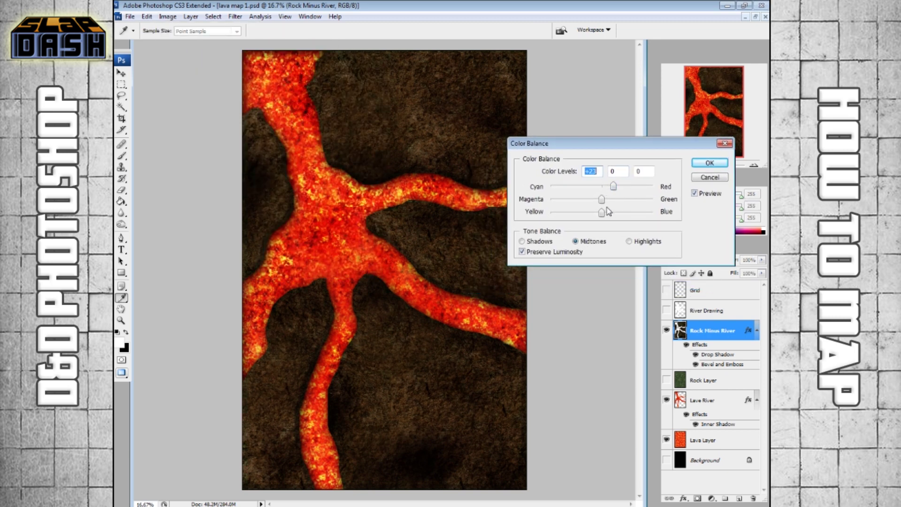
left_click(522, 241)
mouse_move(603, 188)
left_mouse_down()
mouse_move(594, 188)
mouse_move(611, 200)
mouse_move(599, 201)
left_mouse_up()
key("Up")
key("Up")
key("Up")
key("Up")
key("Up")
key("Up")
key("Up")
key("Up")
left_click(709, 163)
key("o")
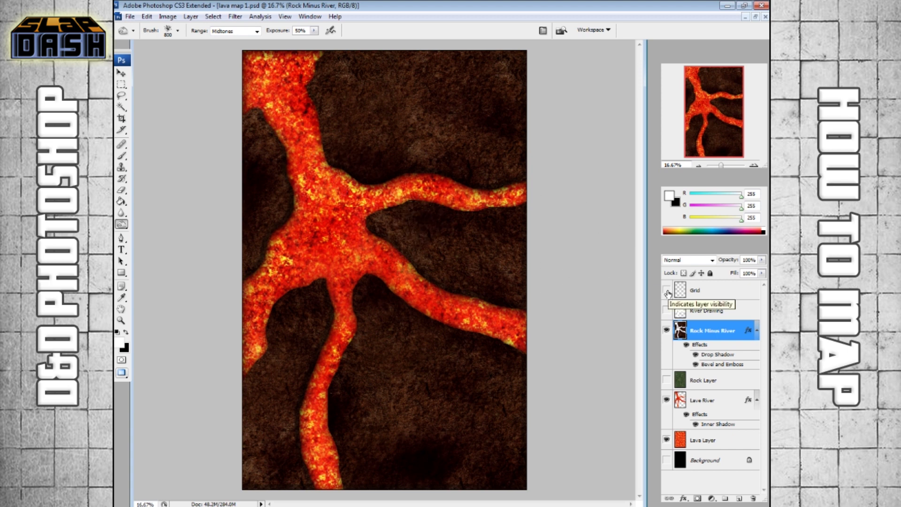
left_click(666, 291)
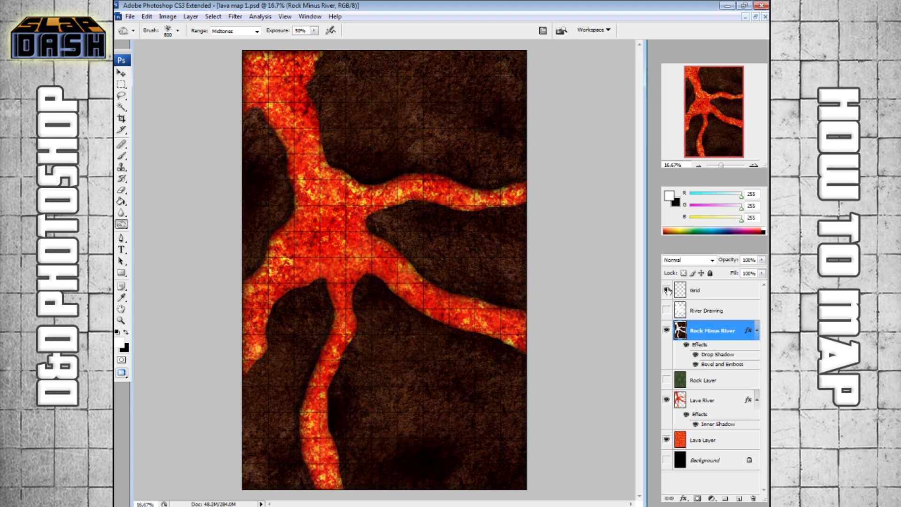
- Check the Grid layer's visibility and add an Outer Glow effect to it
left_click(667, 291)
left_click(667, 290)
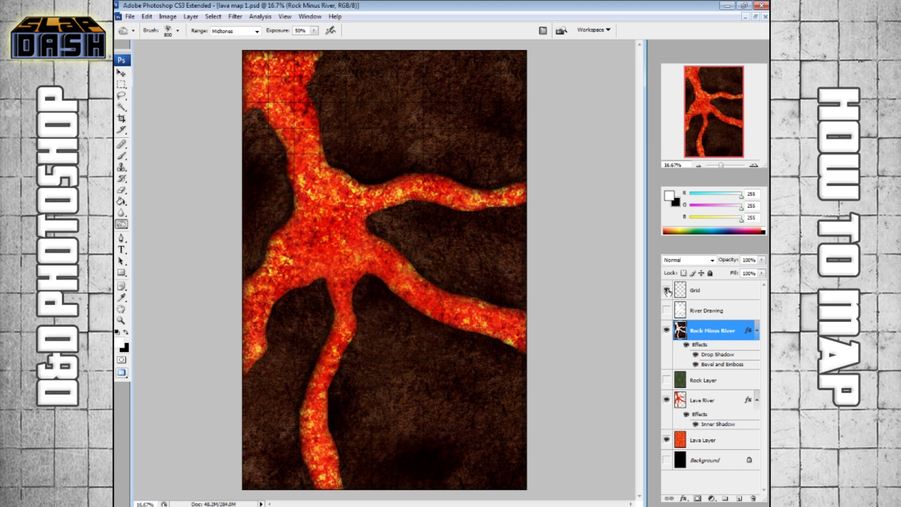
left_click(749, 294)
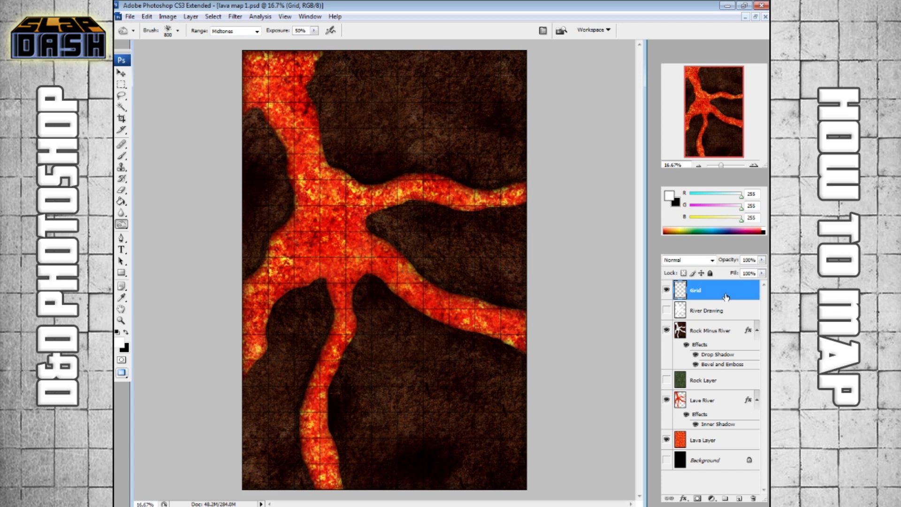
double_click(725, 297)
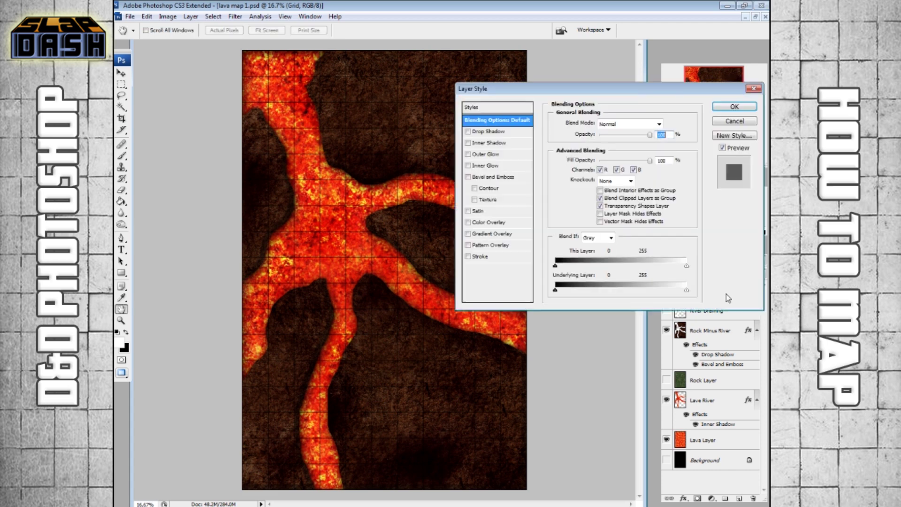
left_click(468, 154)
left_click(482, 159)
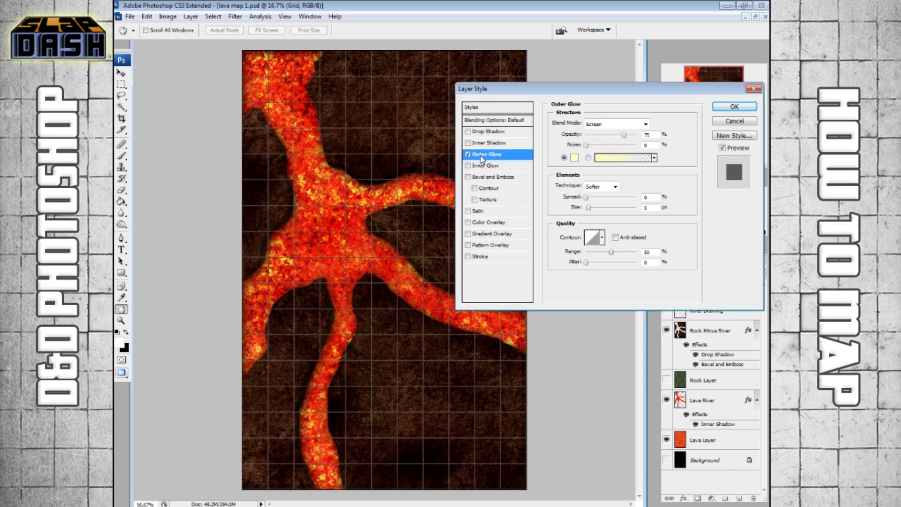
- Set the grid's glow to 10 px in a lighter red sampled from the lava
left_click(577, 161)
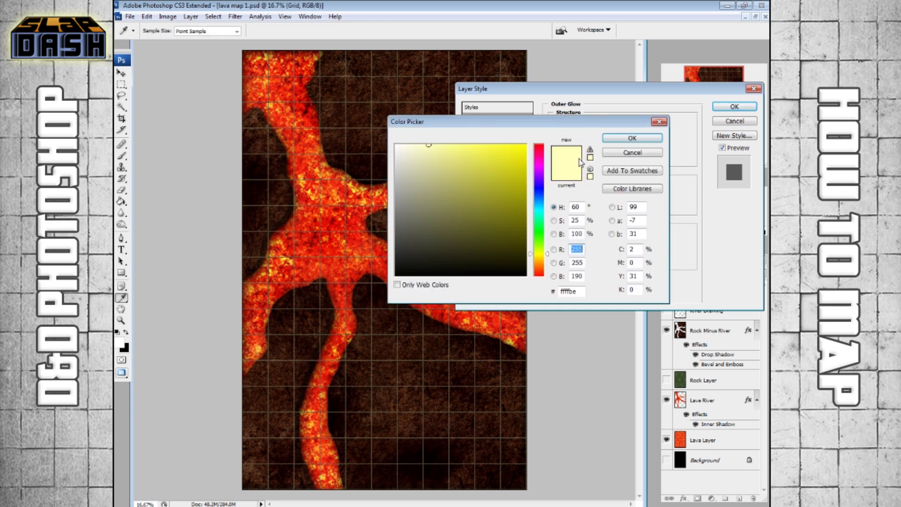
left_click(324, 190)
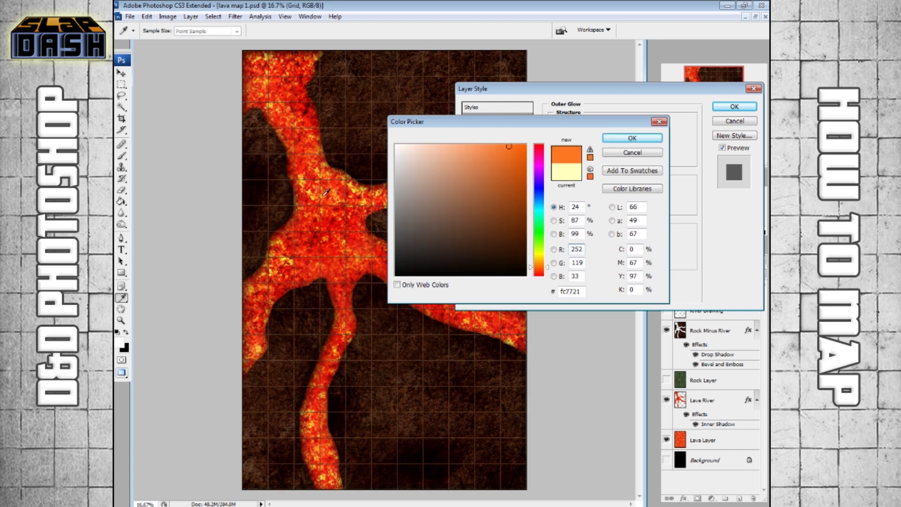
left_click_drag(326, 191, 325, 192)
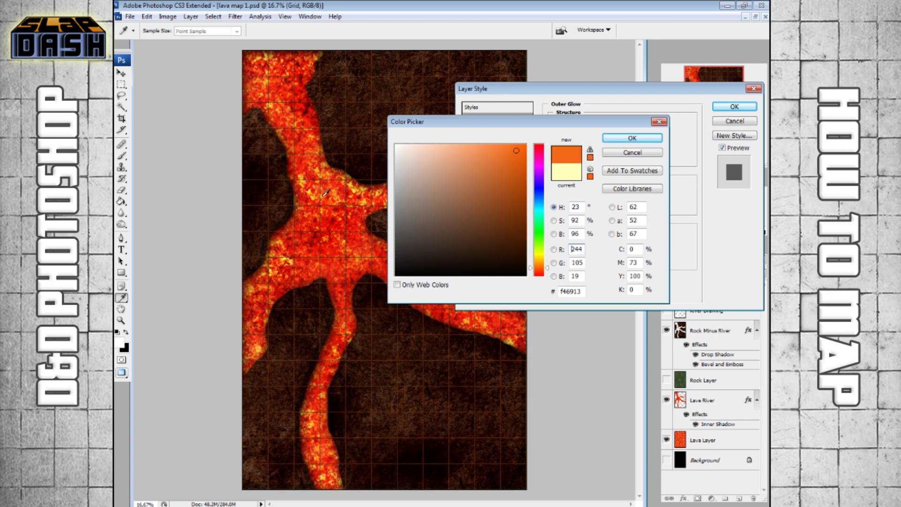
left_click(631, 139)
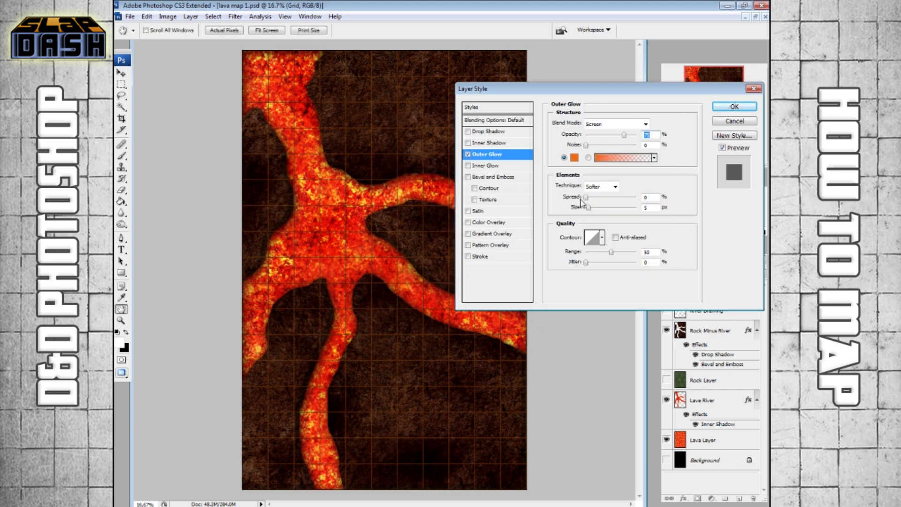
left_click_drag(591, 207, 593, 208)
left_click(574, 158)
left_click(312, 123)
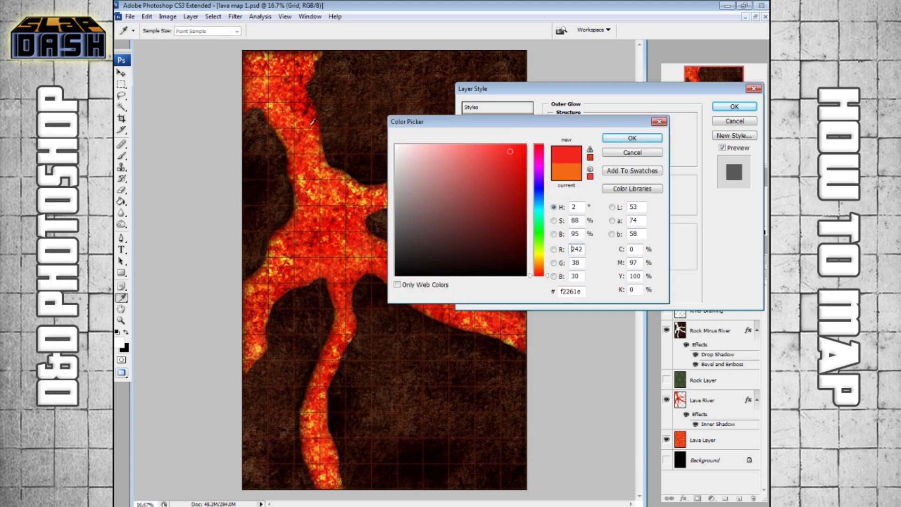
left_click_drag(508, 152, 498, 148)
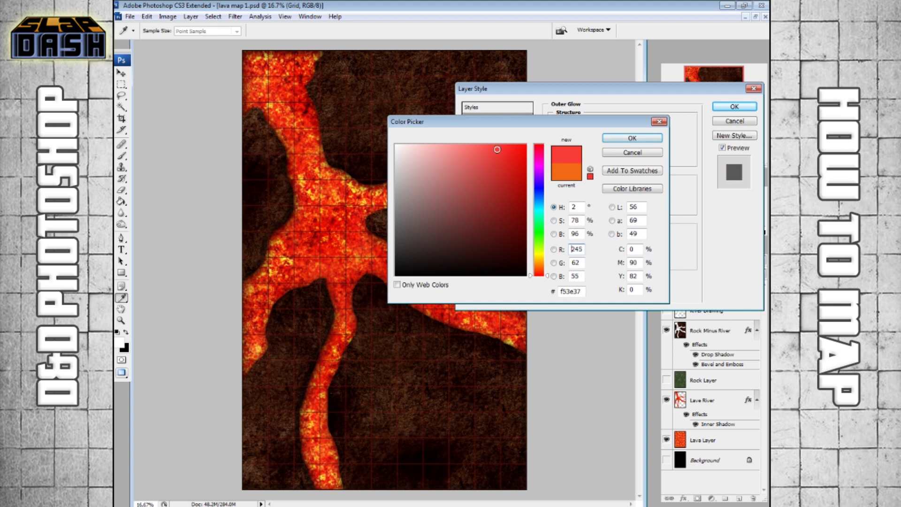
left_click(631, 138)
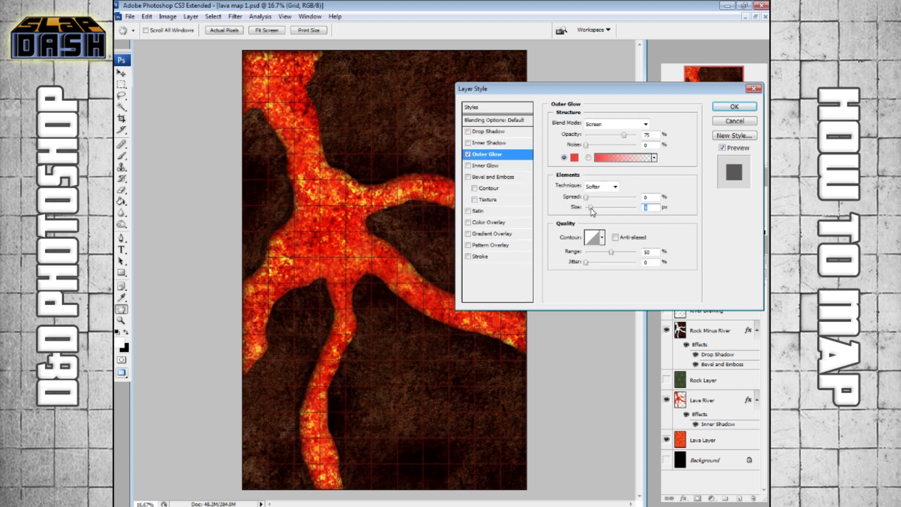
left_click(734, 106)
left_click(121, 320)
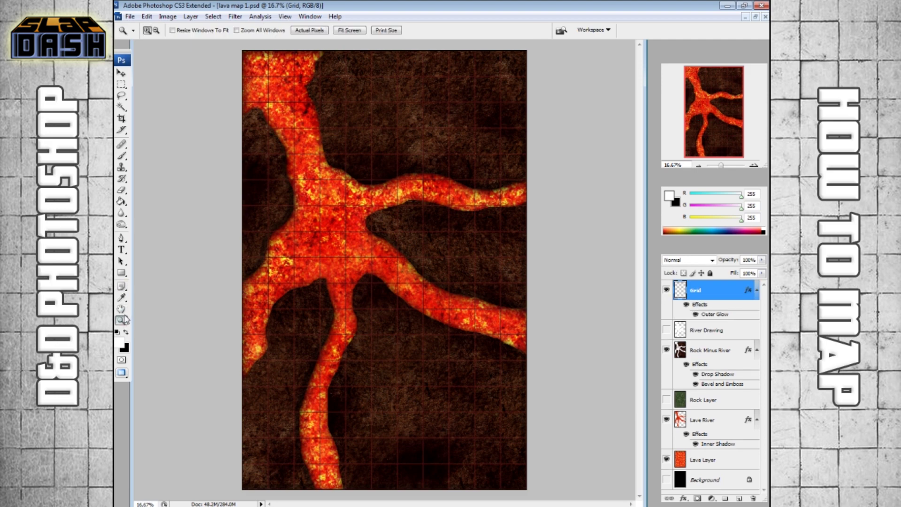
left_click(456, 121)
left_click(490, 189)
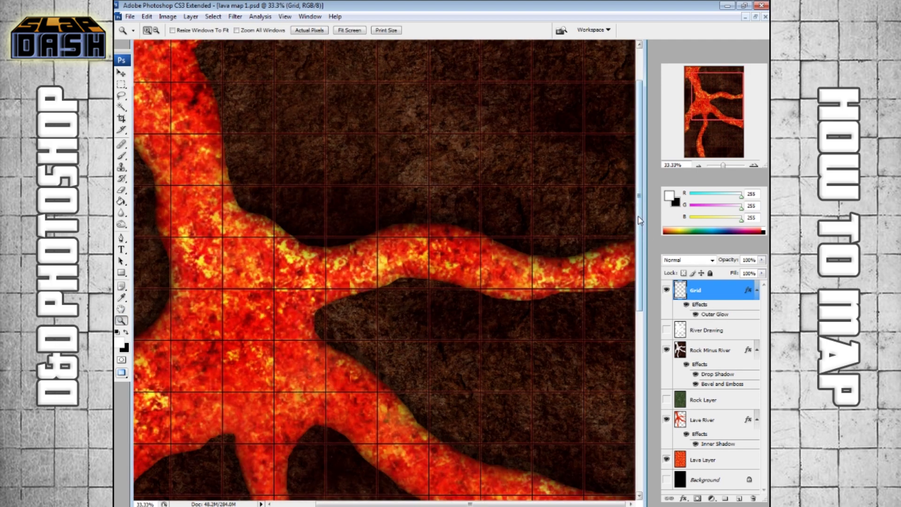
left_click_drag(640, 221, 643, 244)
left_click(430, 225, "alt")
left_click(431, 225, "alt")
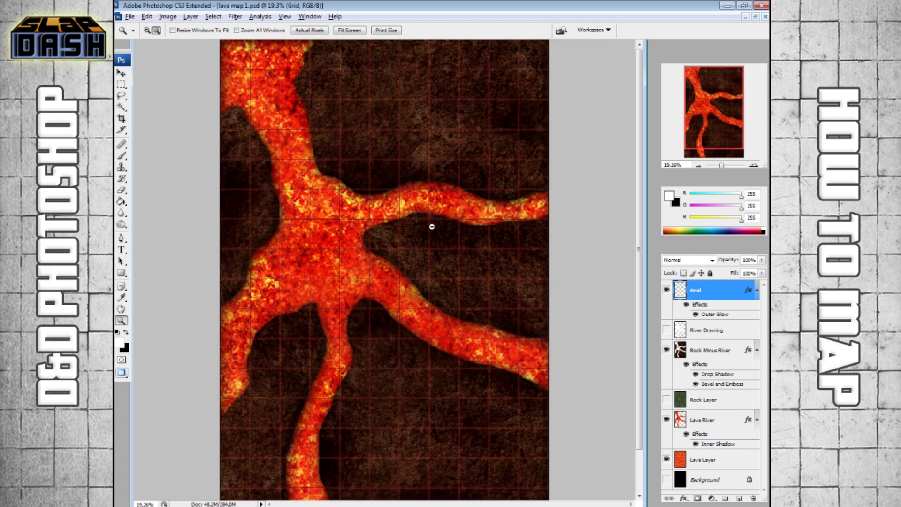